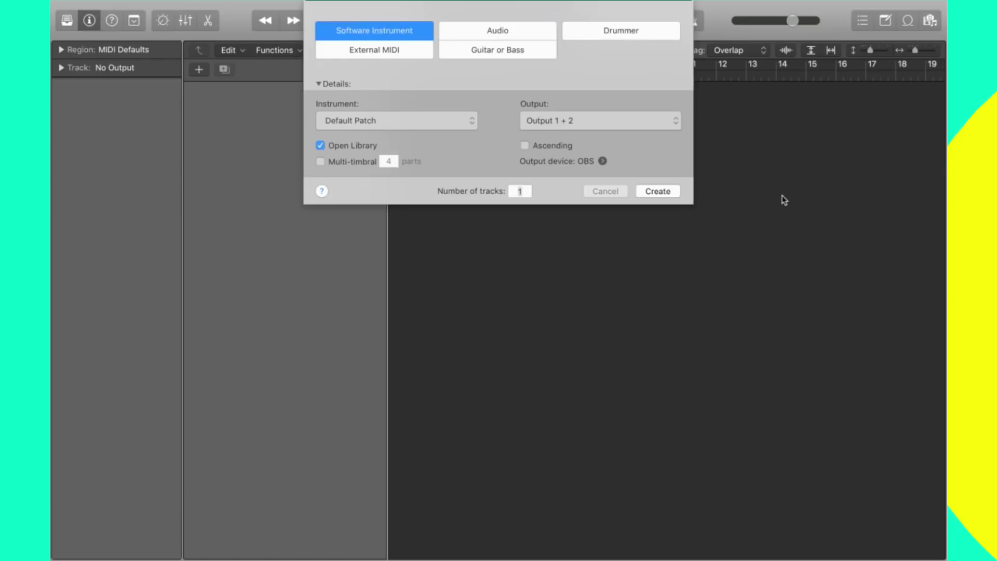
Step: Create a software instrument track and load the Electronic Drum Kit > Drum Machine > Boutique 78 kit
click(670, 191)
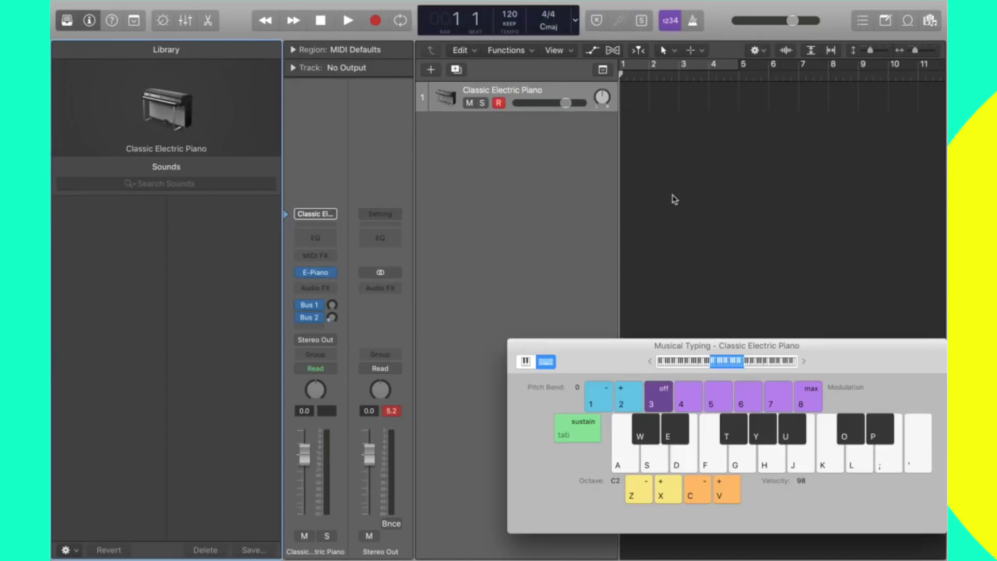
click(111, 230)
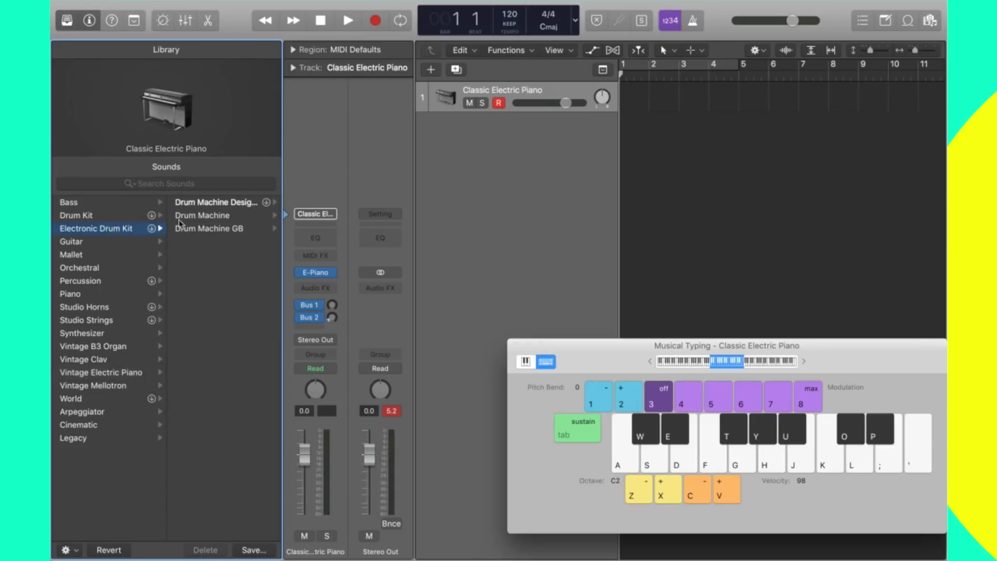
click(222, 215)
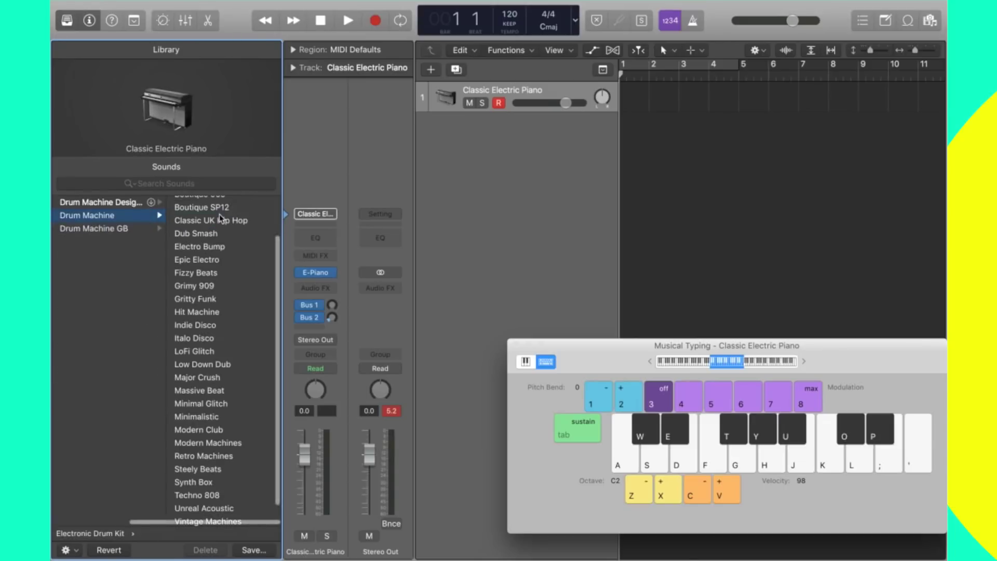
scroll(221, 217, up, 3)
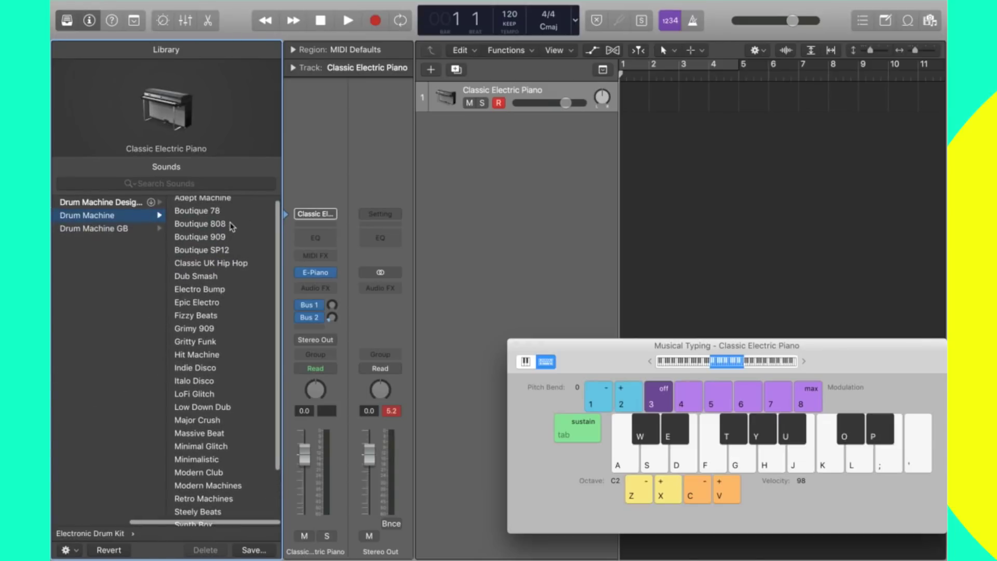
click(215, 216)
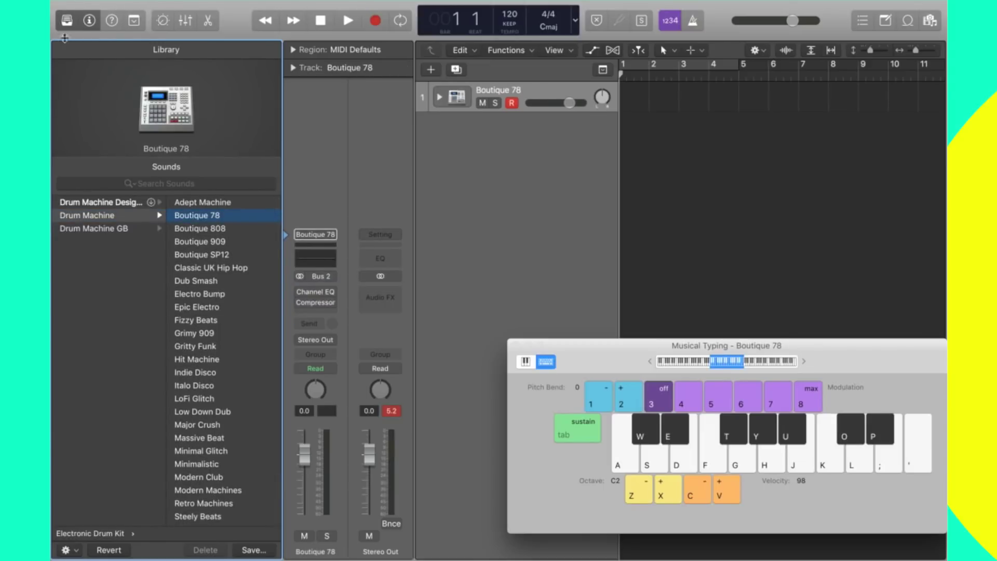
Step: Expand the Boutique 78 stack and audition the Kick track with Musical Typing keys A, T and D
click(67, 20)
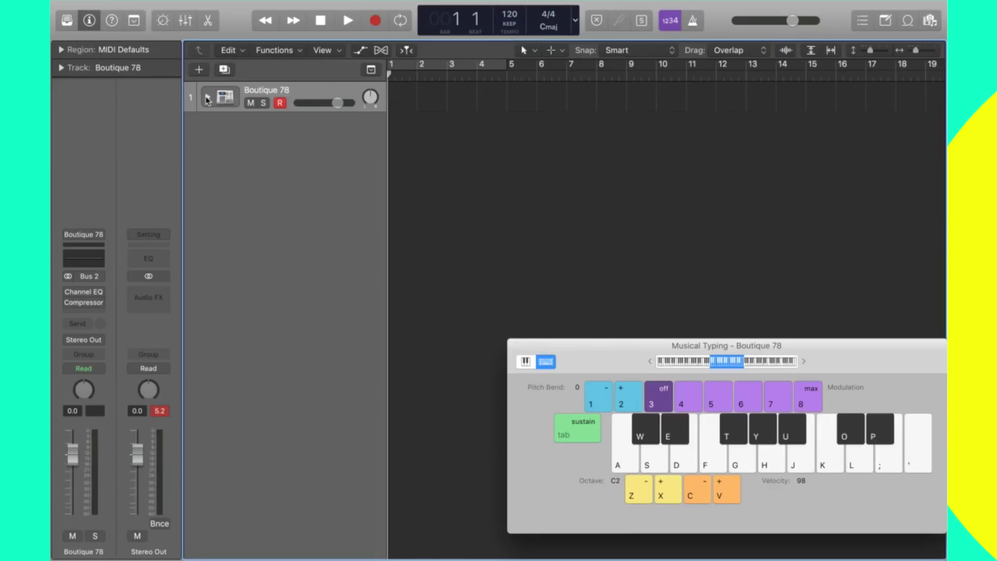
click(207, 97)
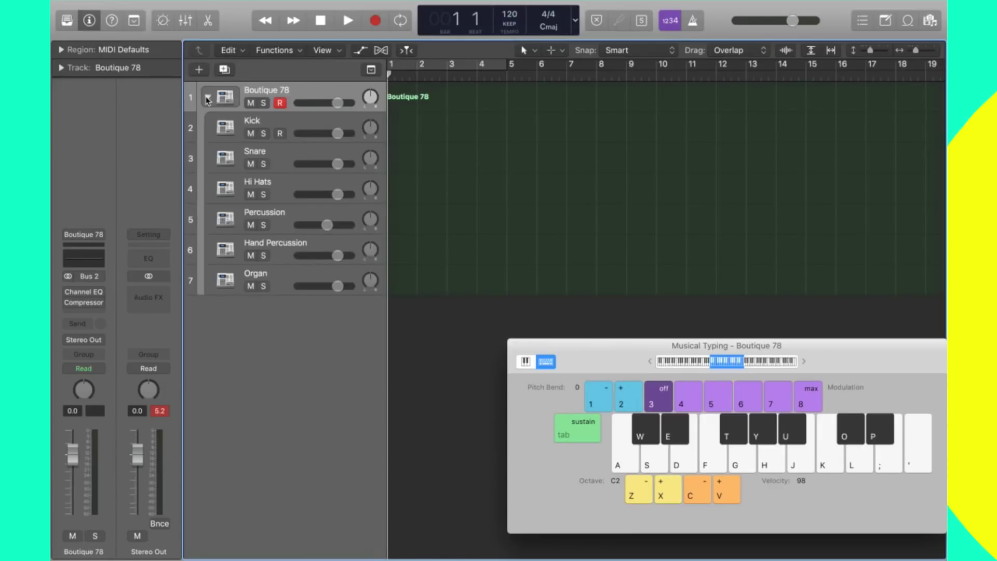
click(291, 124)
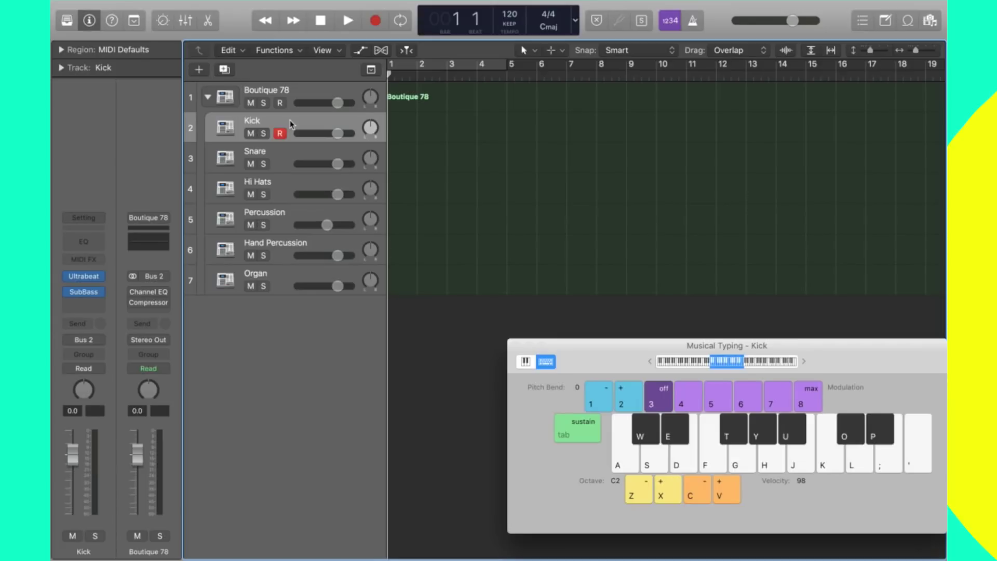
key(a)
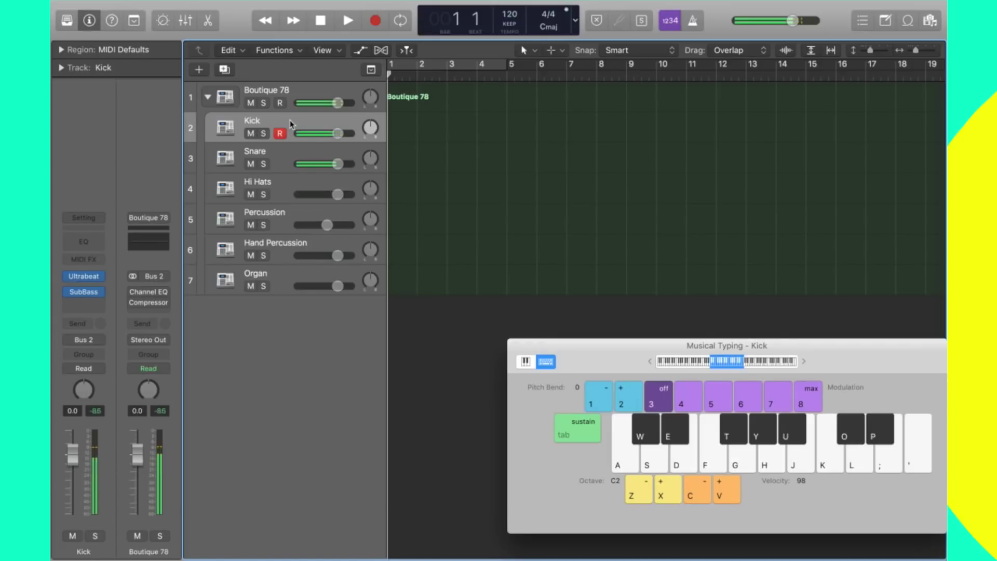
key(t)
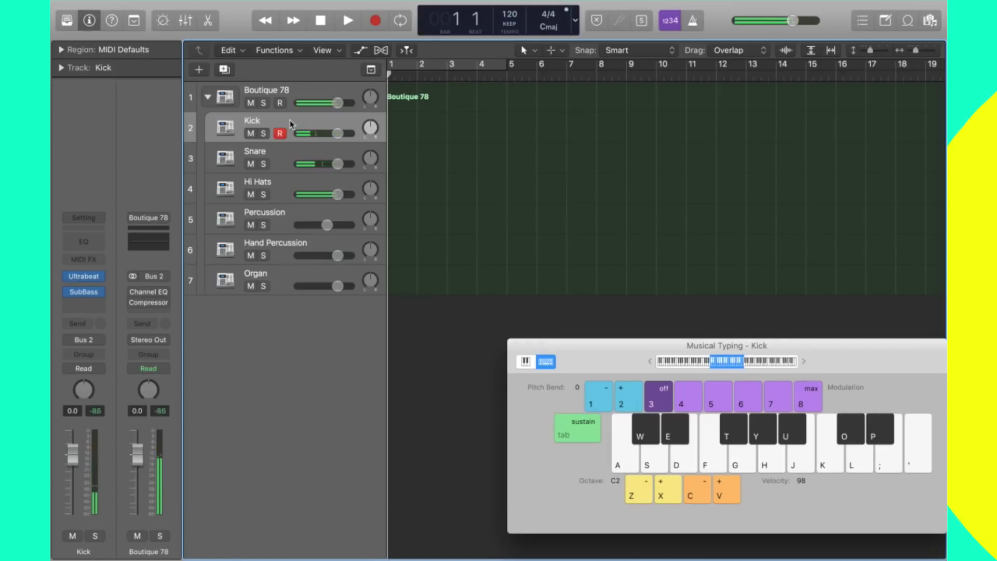
key(d)
key(a)
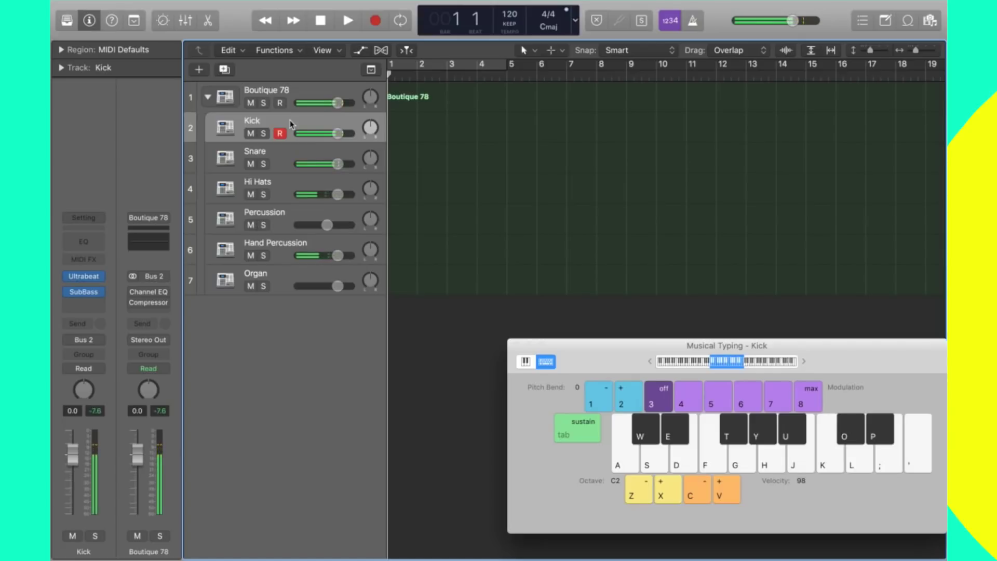
key(d)
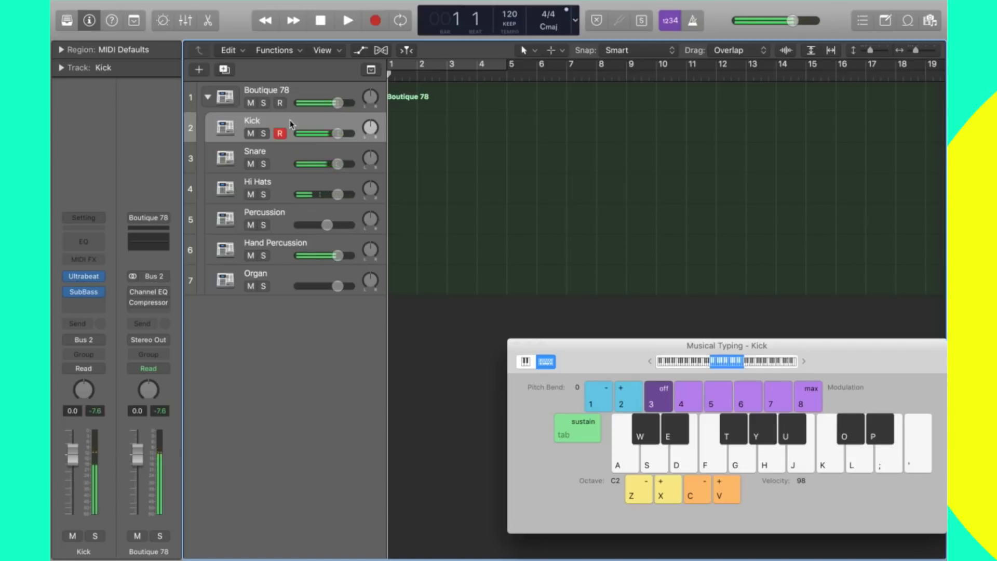
Step: Collapse and re-expand the stack, then select the Kick, Snare and Hi Hats subtracks, ending on Kick
click(294, 93)
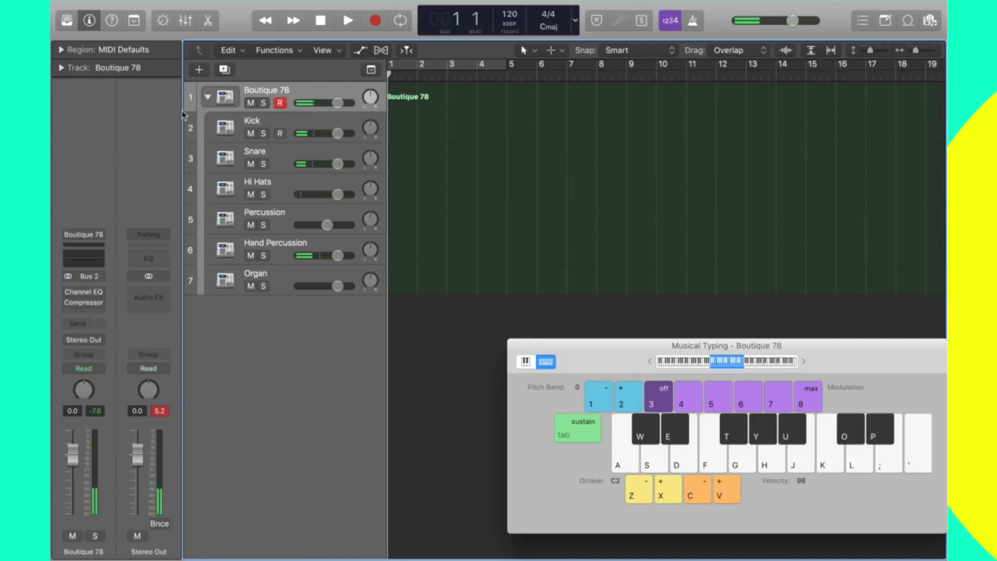
click(208, 97)
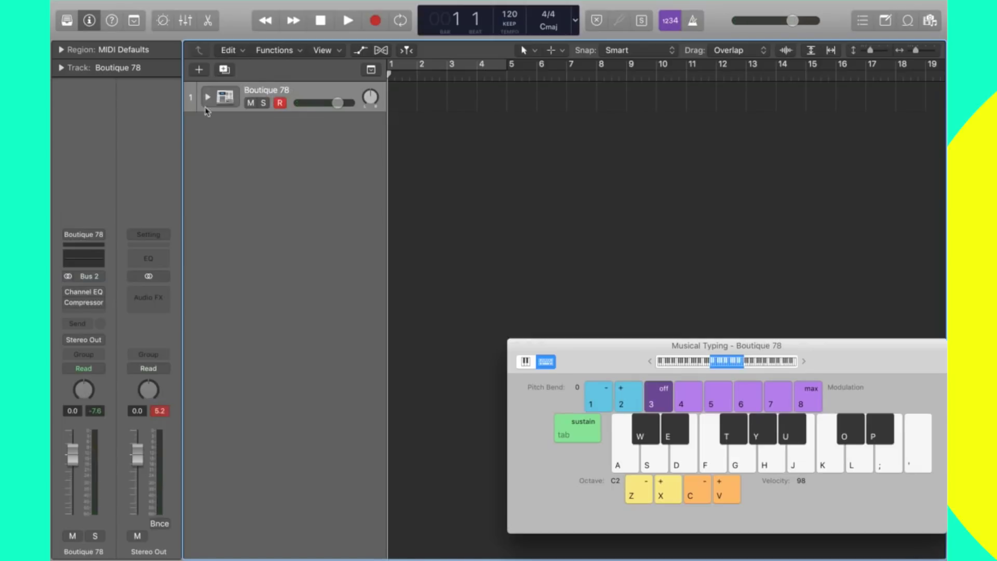
click(208, 97)
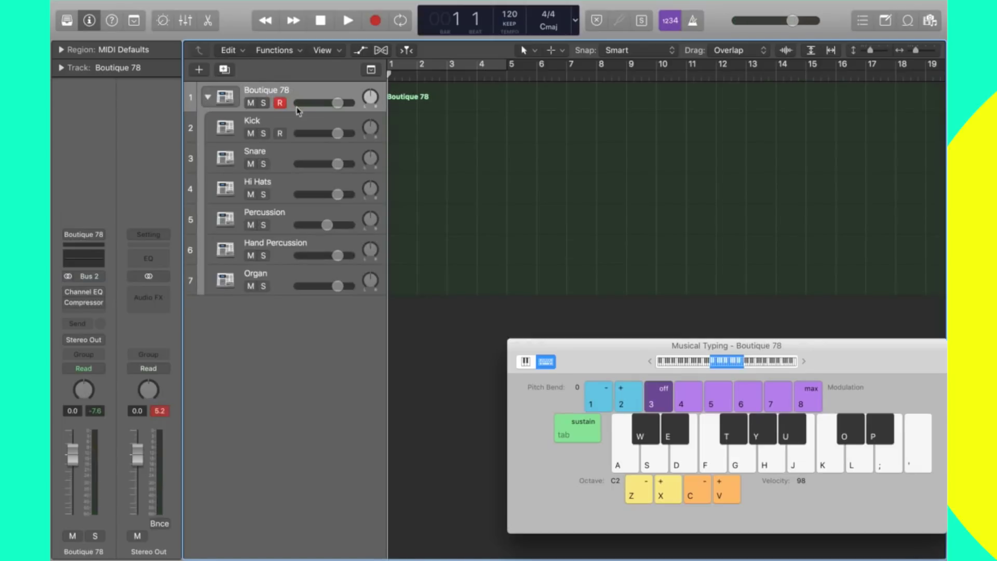
click(295, 127)
click(286, 154)
click(278, 191)
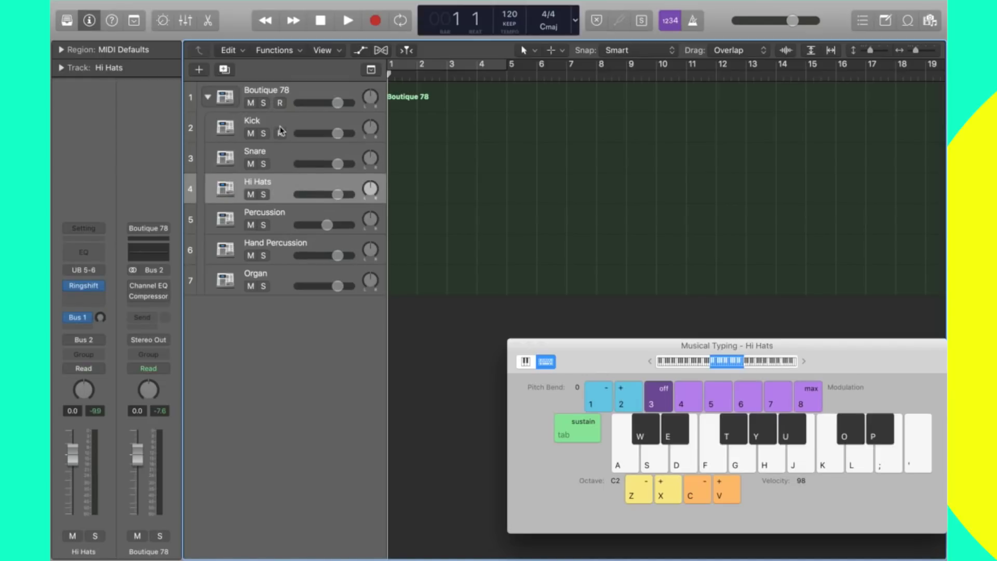
click(297, 98)
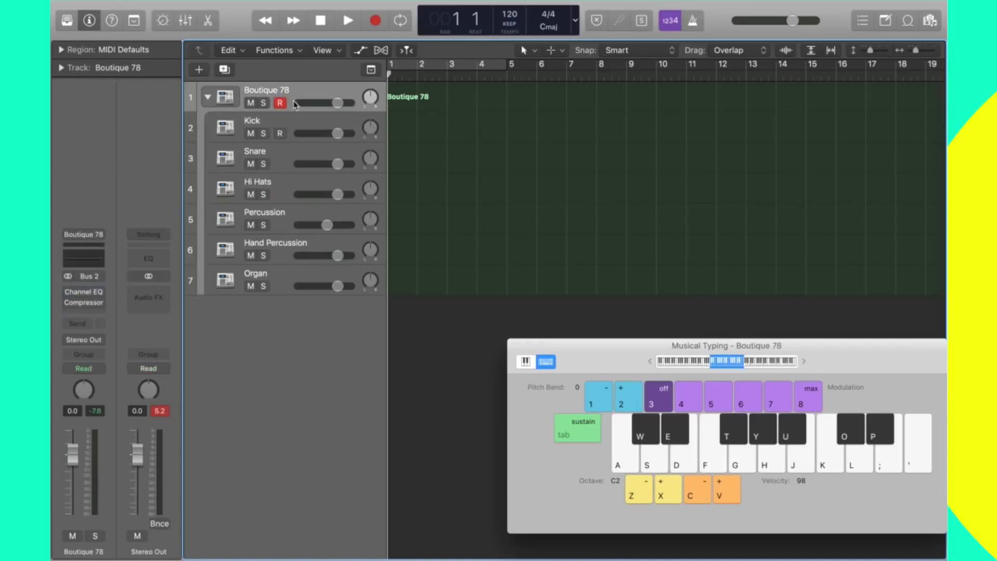
click(299, 125)
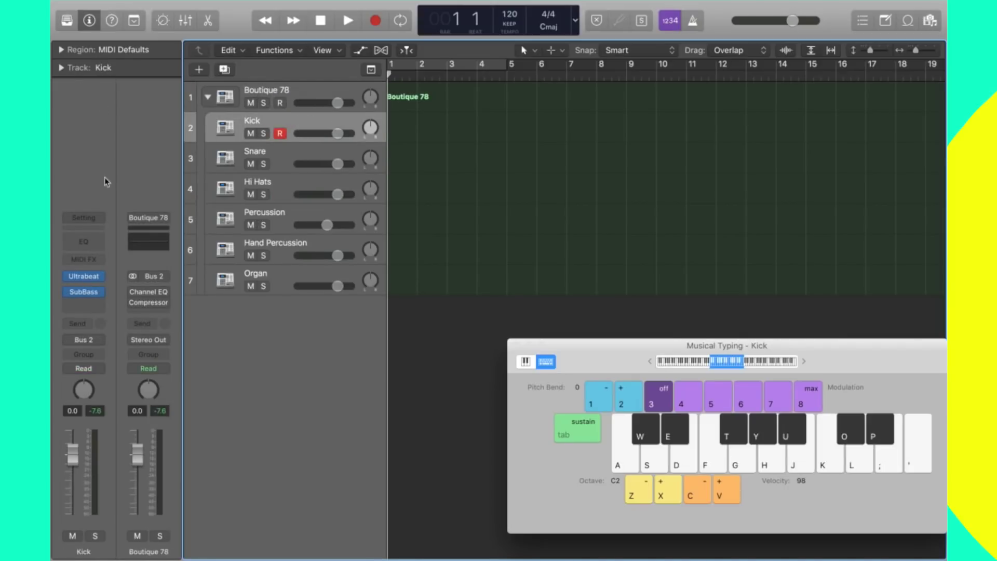
Step: Toggle the track Inspector off and on, leaving it visible
click(91, 27)
click(91, 29)
click(91, 29)
click(90, 20)
mouse_move(79, 275)
Step: Open the Kick track's Ultrabeat, close Musical Typing and enlarge the plugin window
click(86, 279)
drag(843, 359, 900, 370)
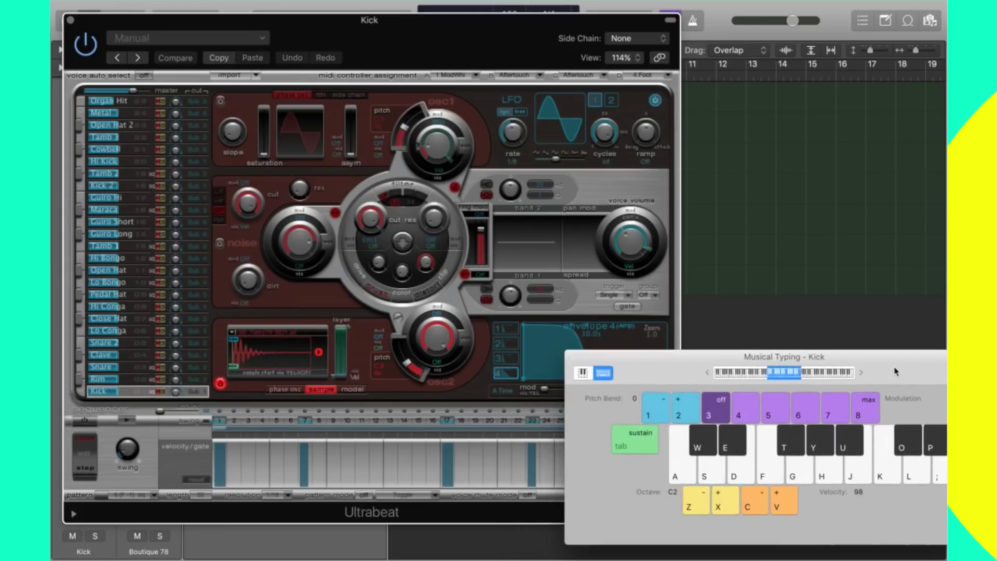
click(573, 357)
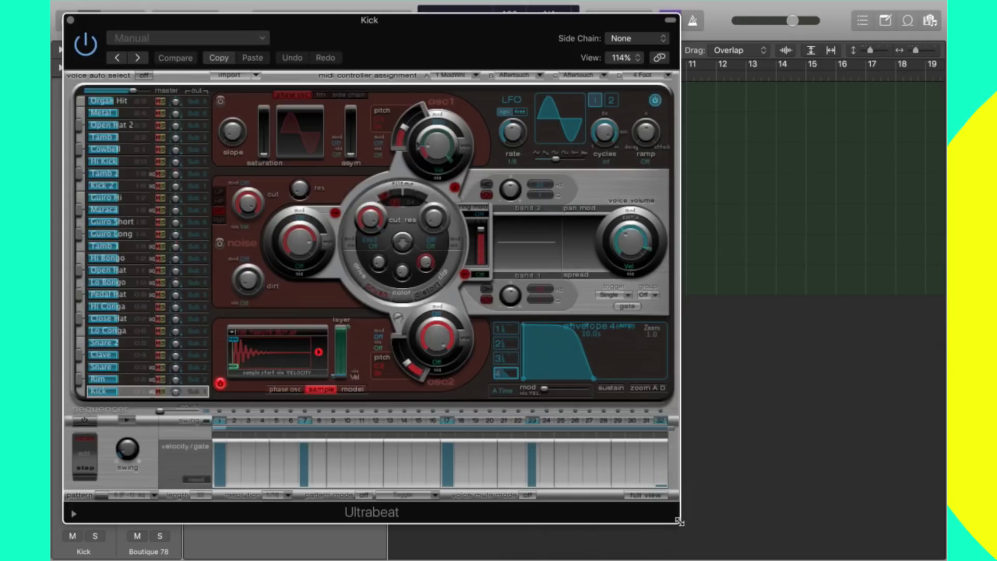
drag(681, 521, 741, 504)
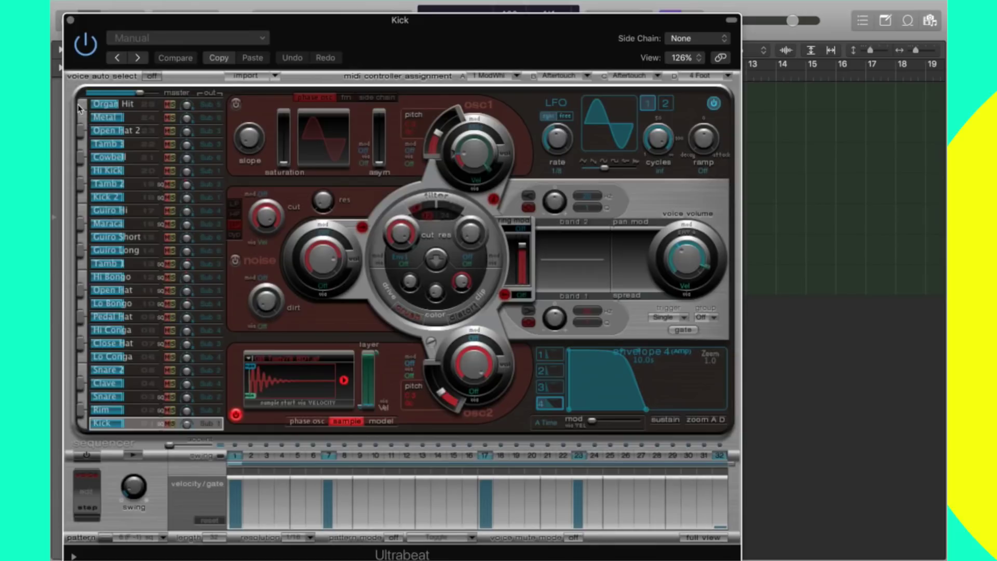
Step: Audition the Ultrabeat voices, including Kick, Clave, Lo Conga and Close Hat
click(80, 424)
click(81, 211)
click(82, 225)
click(79, 384)
click(82, 358)
click(81, 343)
Step: Cancel a Rim voice rename, select the Snare voice and open its osc2 sample menu
double_click(99, 410)
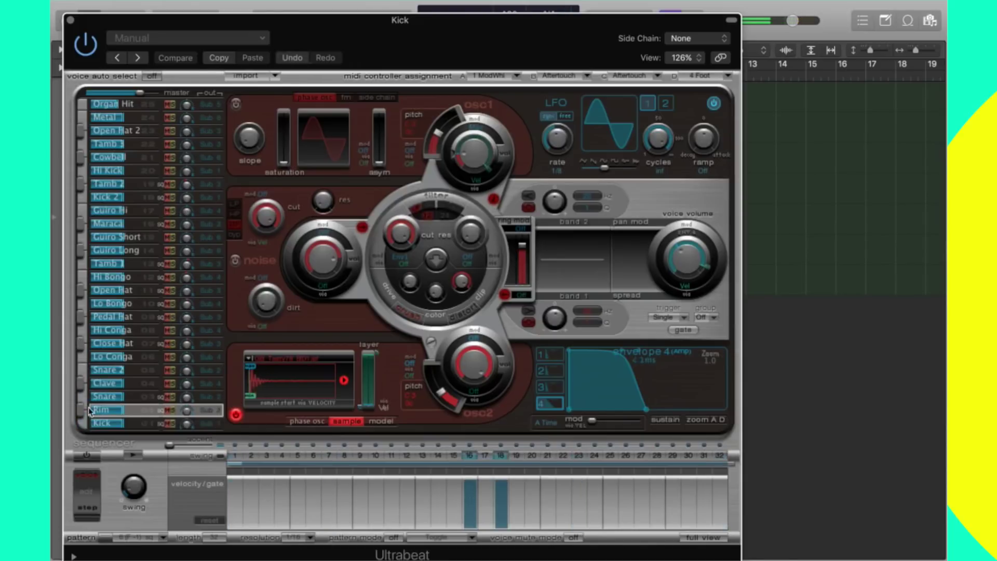
key(Return)
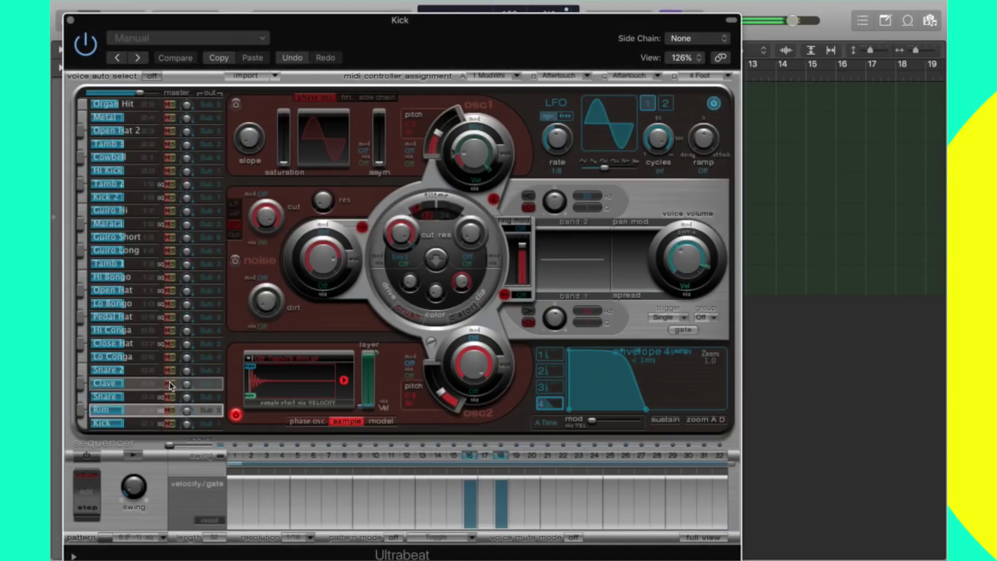
click(139, 393)
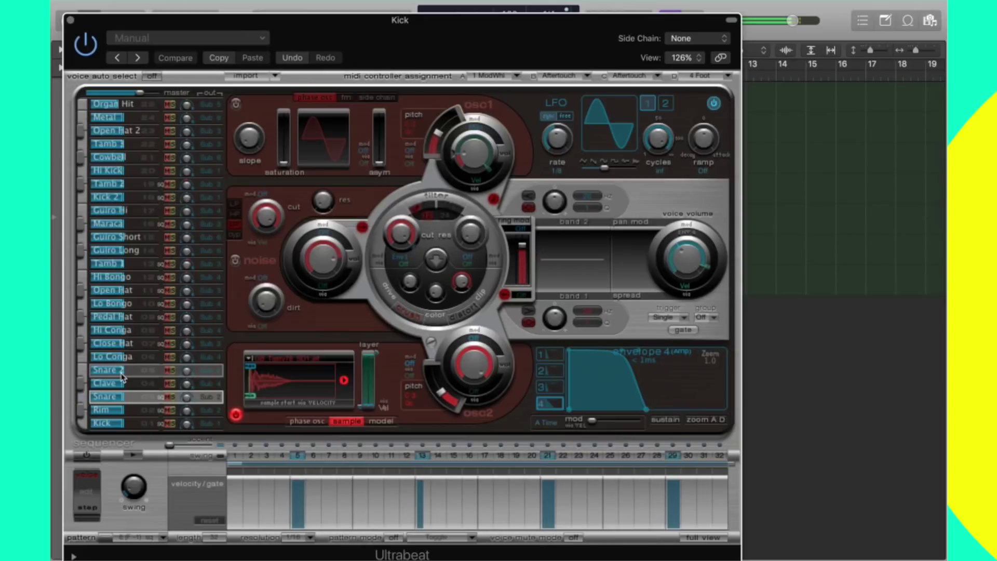
click(284, 362)
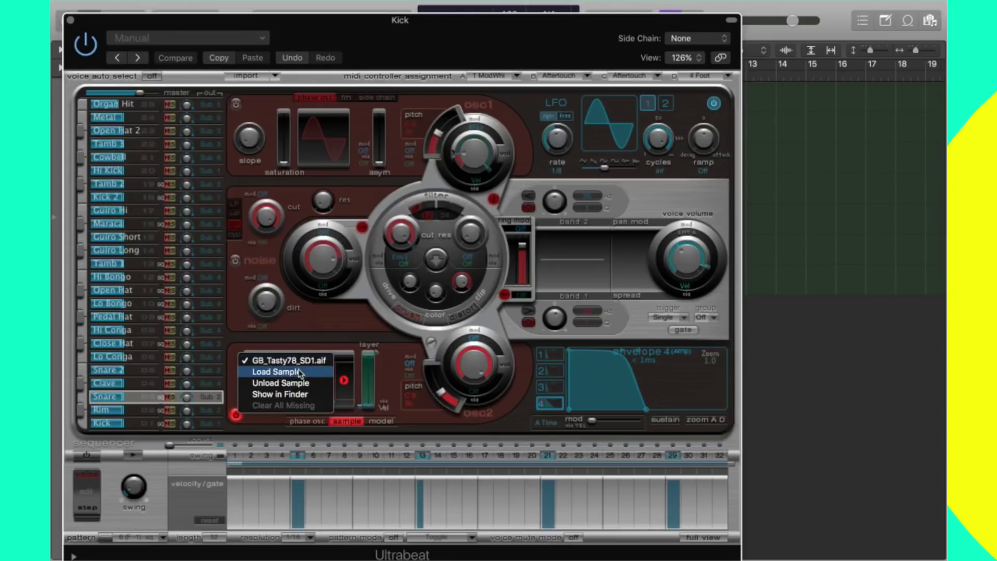
Step: Choose Load Sample for the Snare voice and open the African Kit folder
click(342, 381)
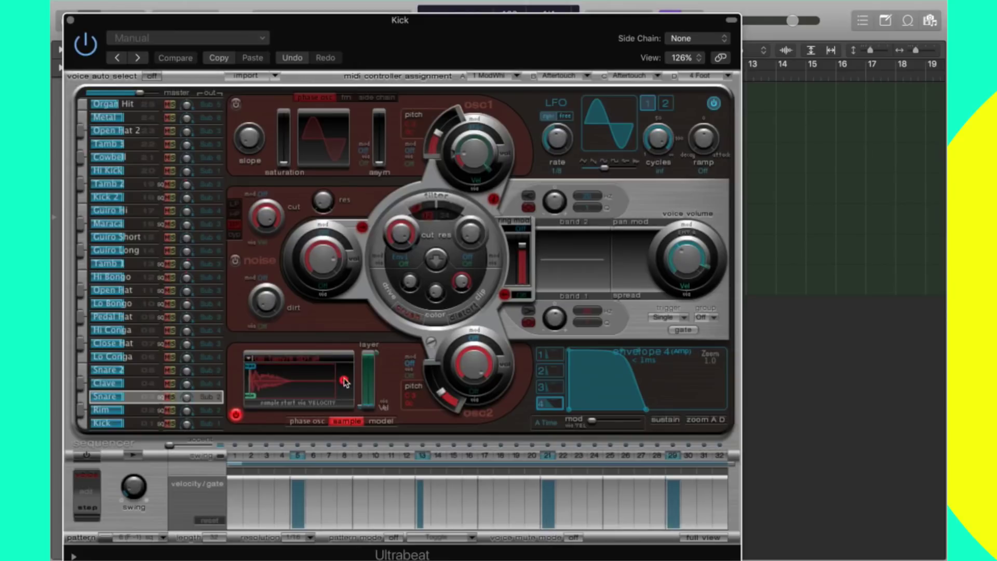
click(299, 360)
click(291, 372)
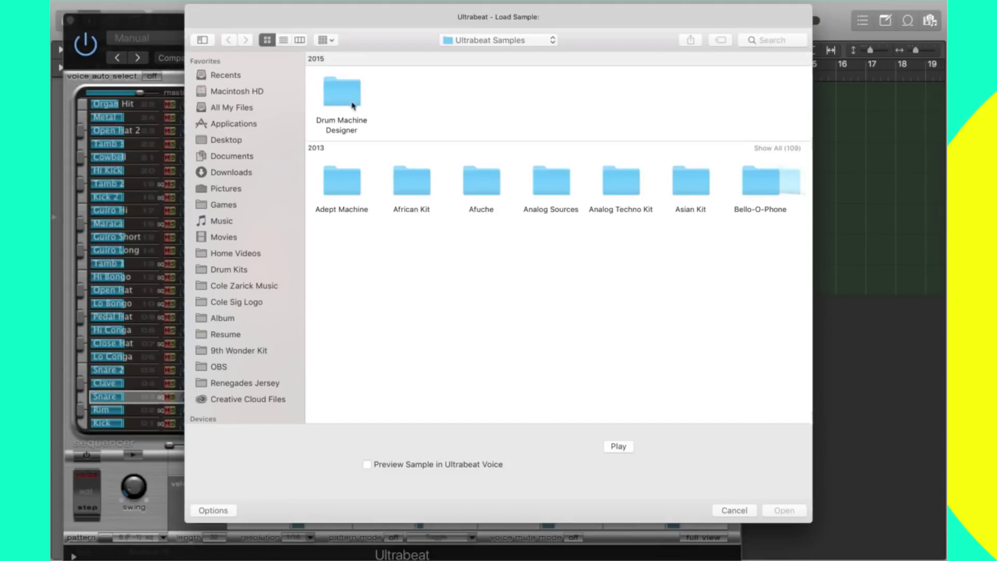
scroll(589, 167, right, 1)
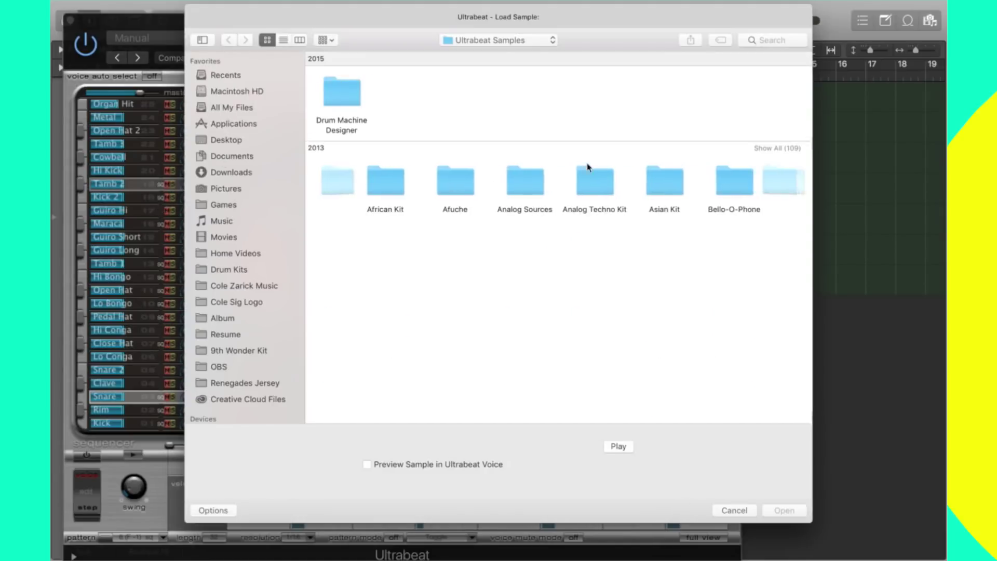
scroll(588, 166, right, 5)
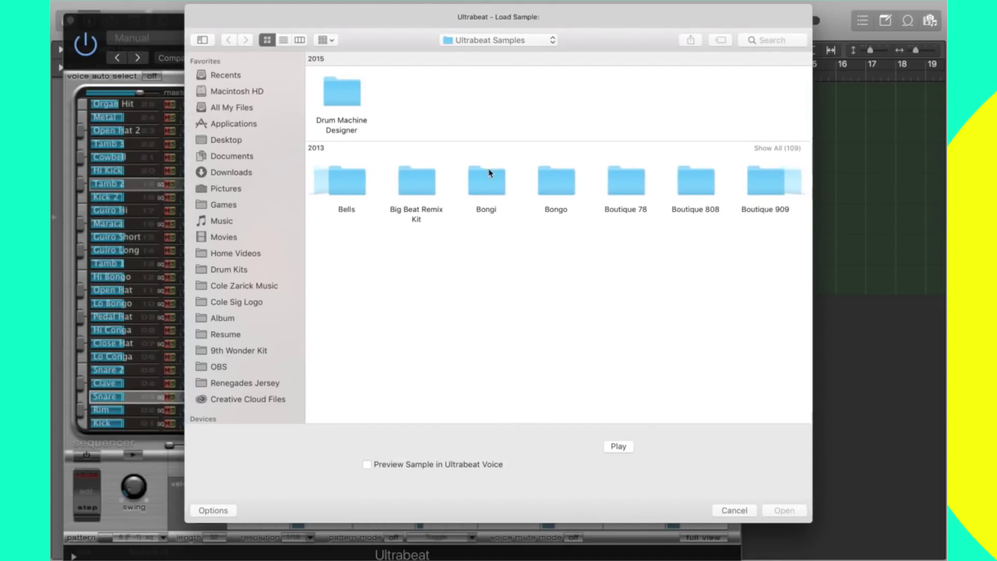
scroll(488, 173, right, 5)
double_click(692, 185)
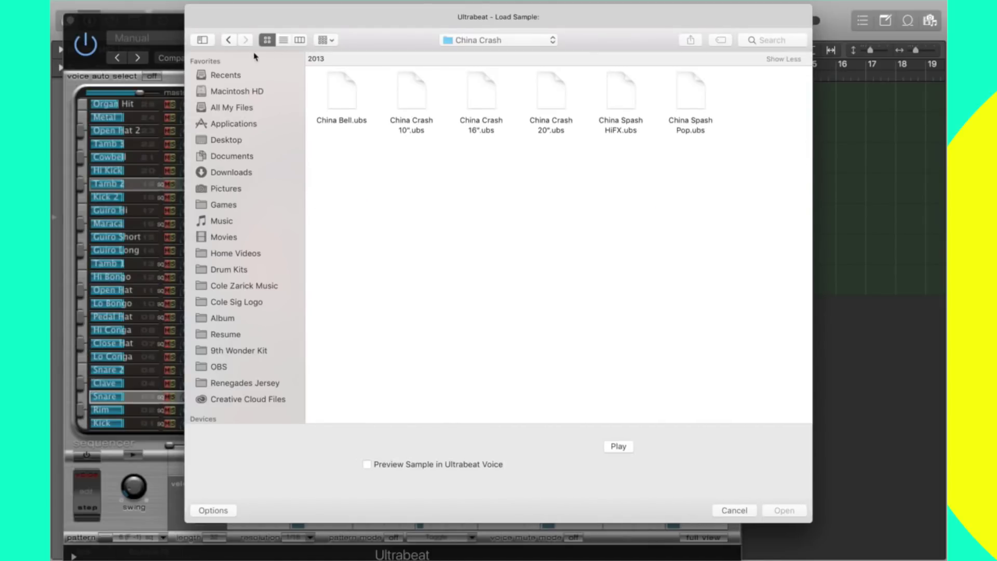
click(229, 40)
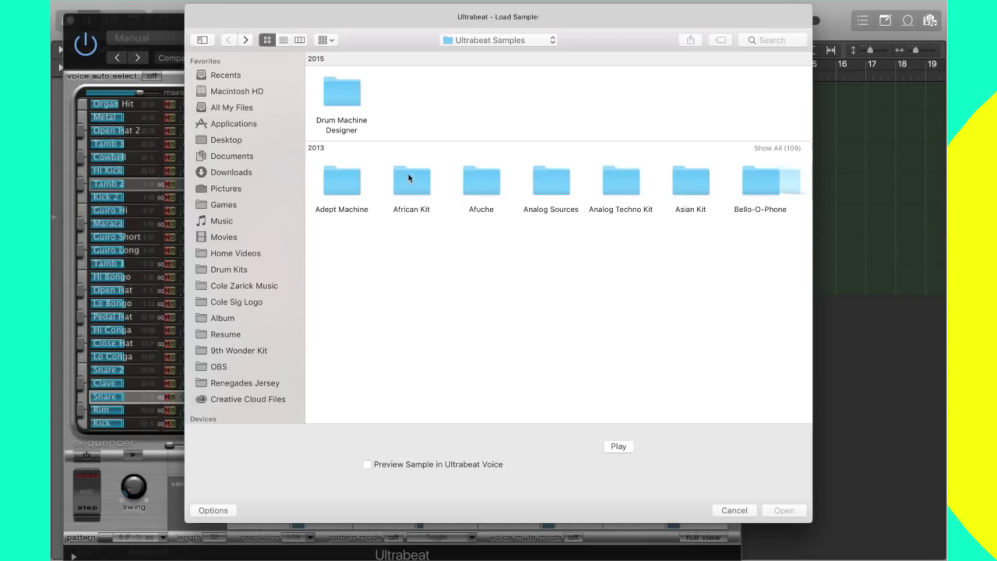
double_click(407, 178)
Step: Preview African Kit samples starting from UN_BM1_OPN_06.aif, staying in the African Kit folder
click(493, 165)
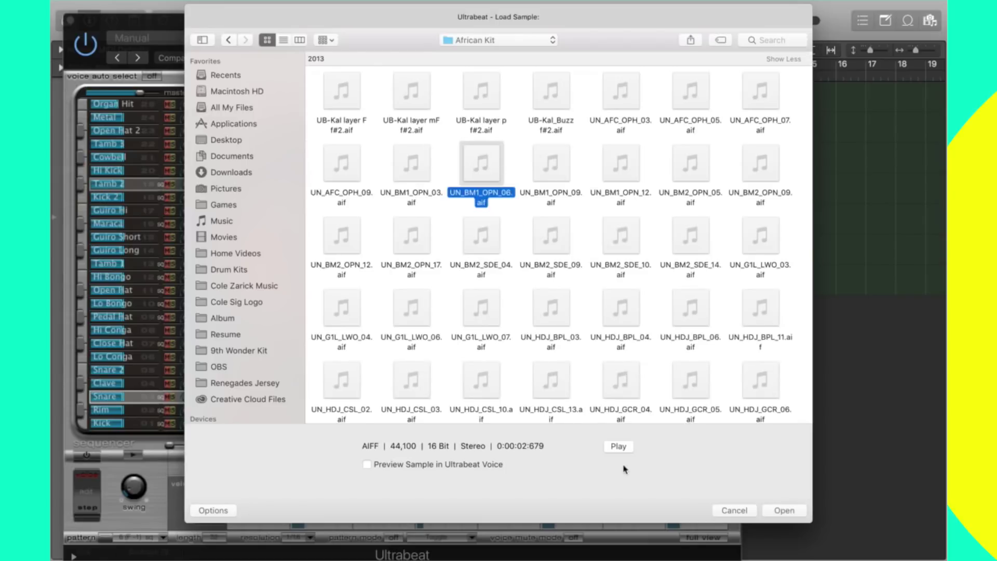
click(619, 446)
key(Right)
key(Down)
key(Down)
key(Down)
key(Down)
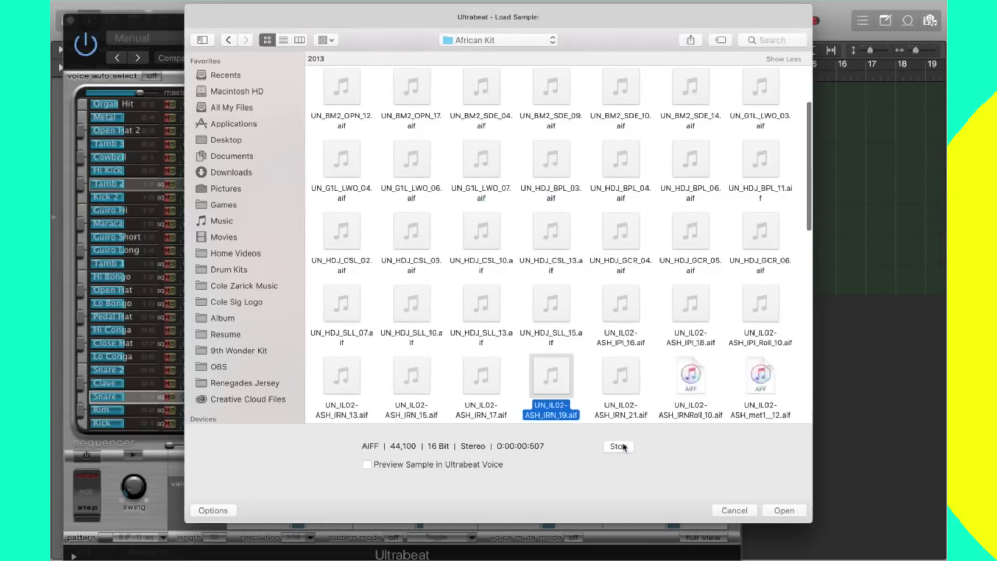
key(Down)
key(Down)
key(Right)
key(Right)
key(Down)
key(Down)
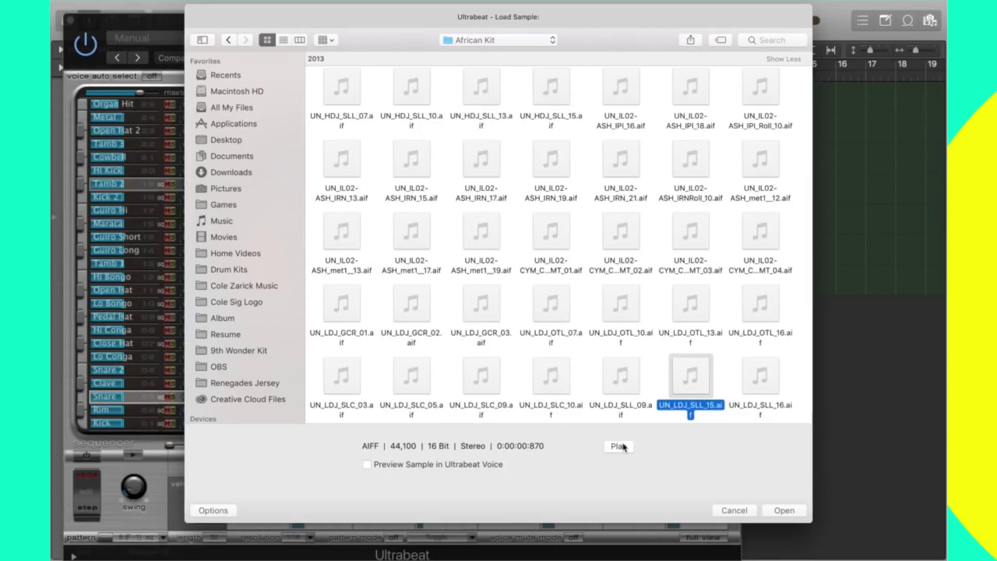
click(498, 40)
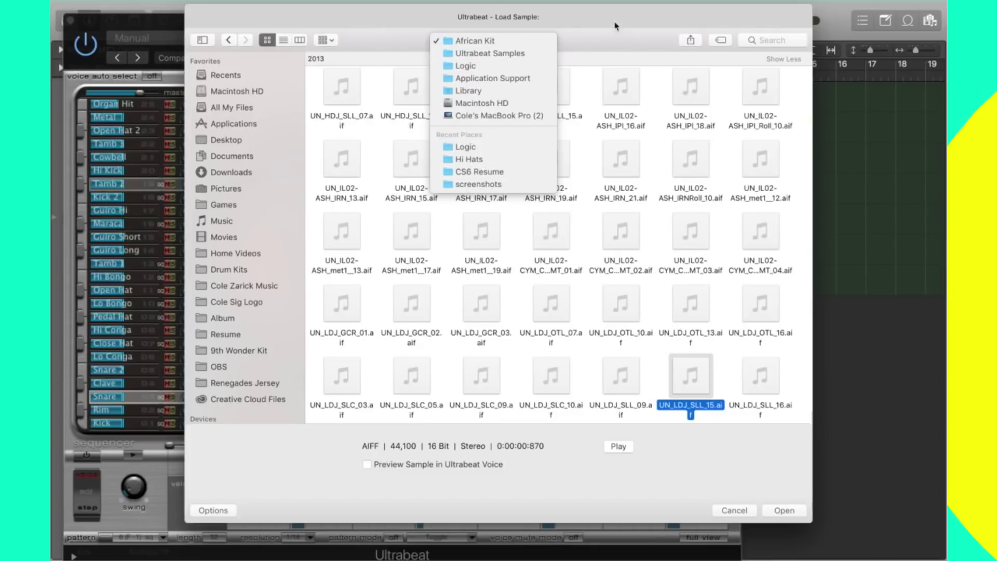
click(604, 44)
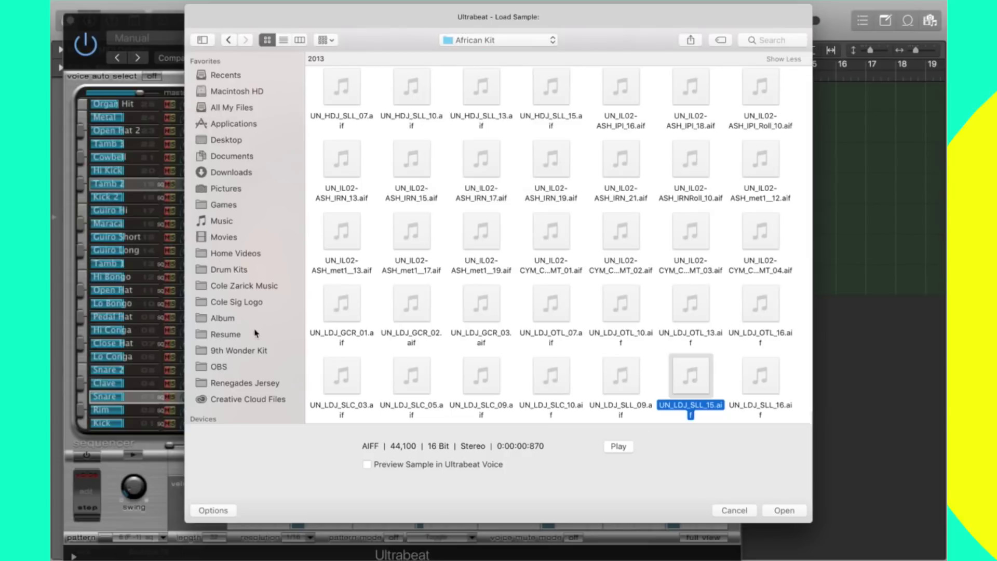
Step: Navigate to Downloads > blu.drum.kit > Snare and select Snare 1.mp3
click(245, 172)
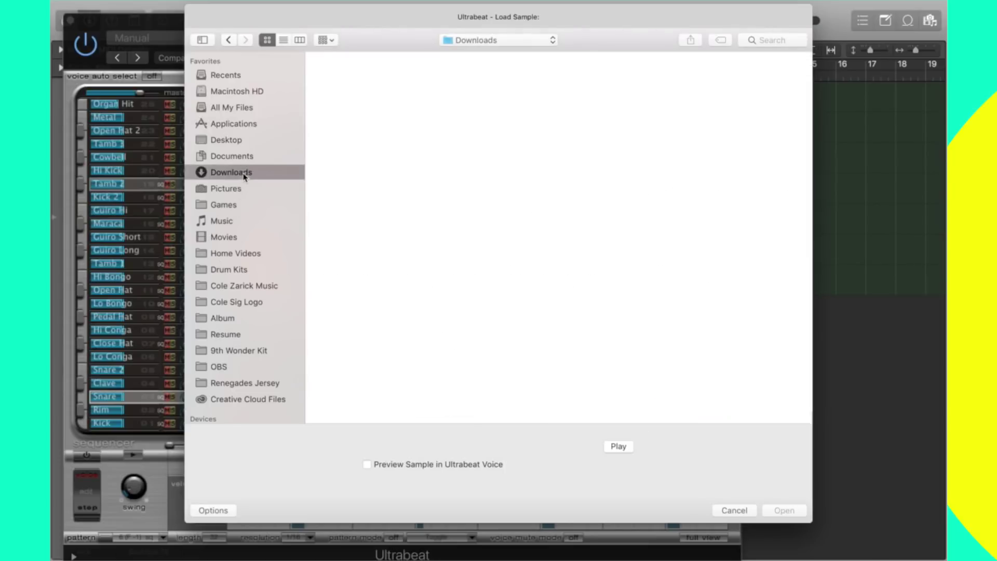
double_click(552, 107)
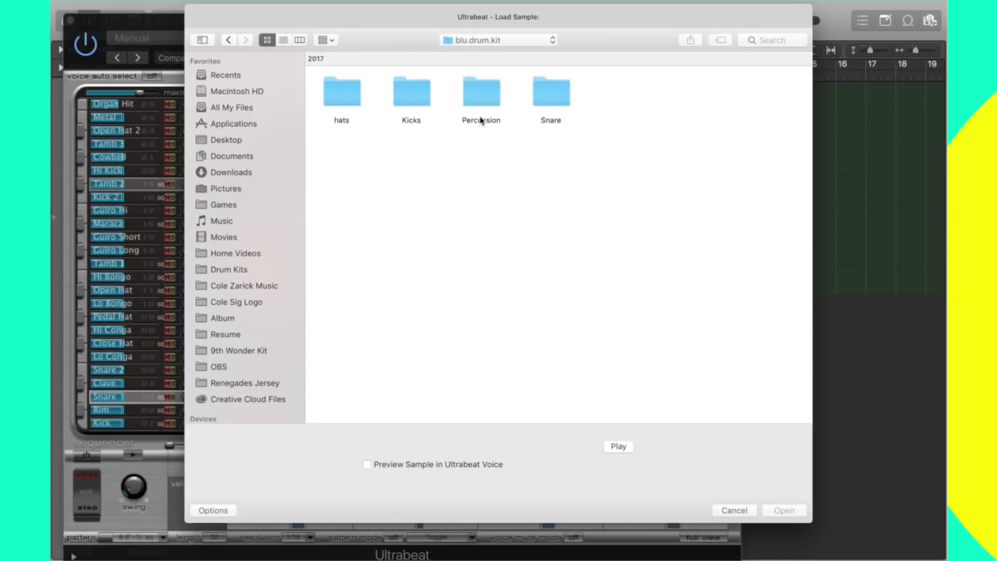
double_click(561, 95)
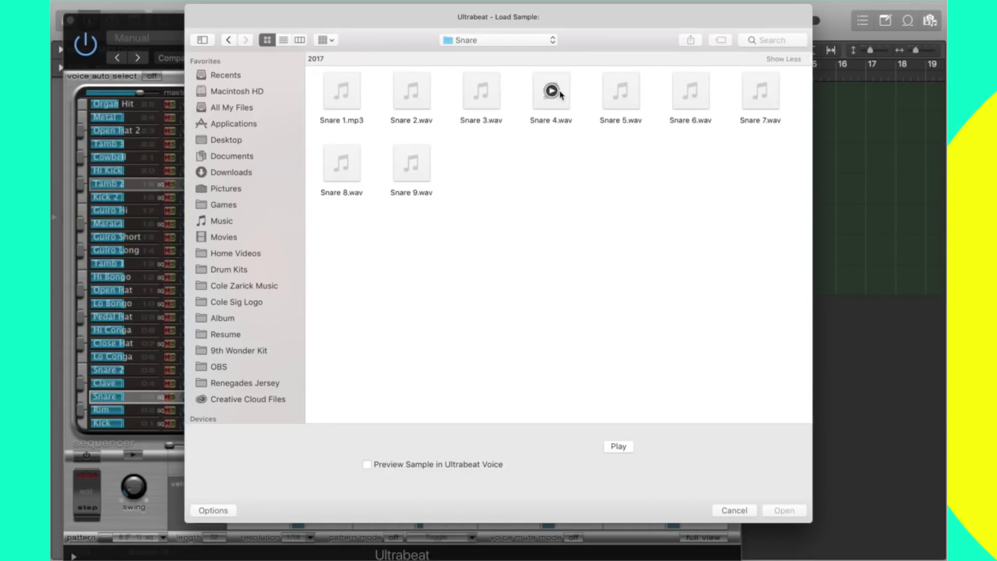
click(348, 99)
Step: Audition the blu.drum.kit snares through Snare 9.wav, then switch to the 9th Wonder Kit folder
click(619, 446)
key(Right)
key(Right)
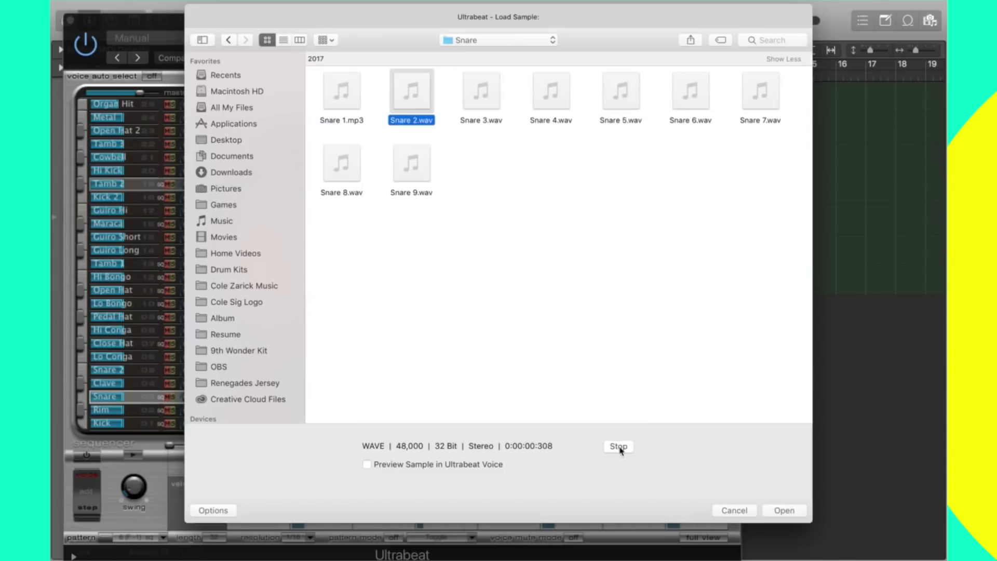
key(Right)
key(Right)
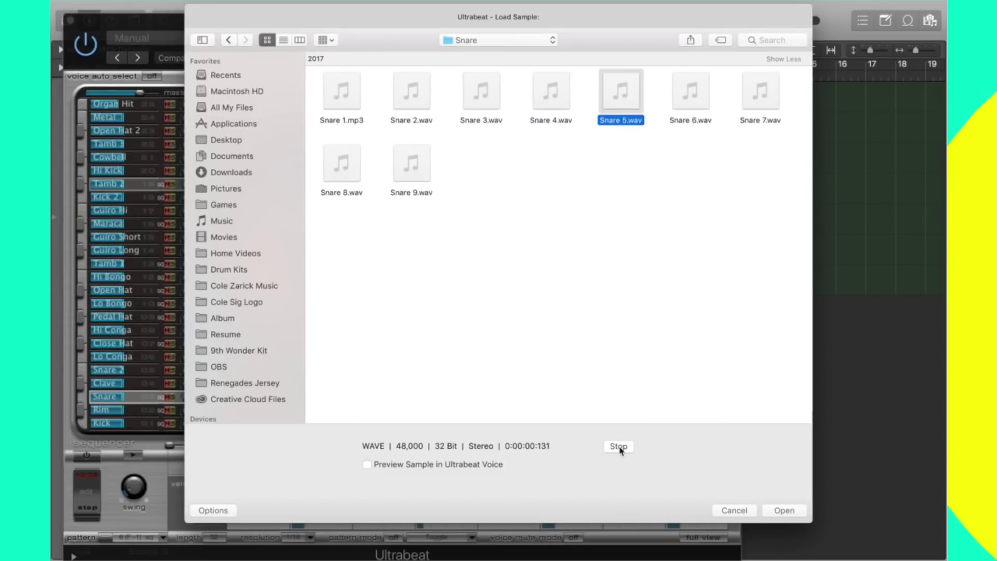
key(Right)
key(Right)
key(Left)
key(Left)
key(Left)
key(Left)
key(Left)
key(Left)
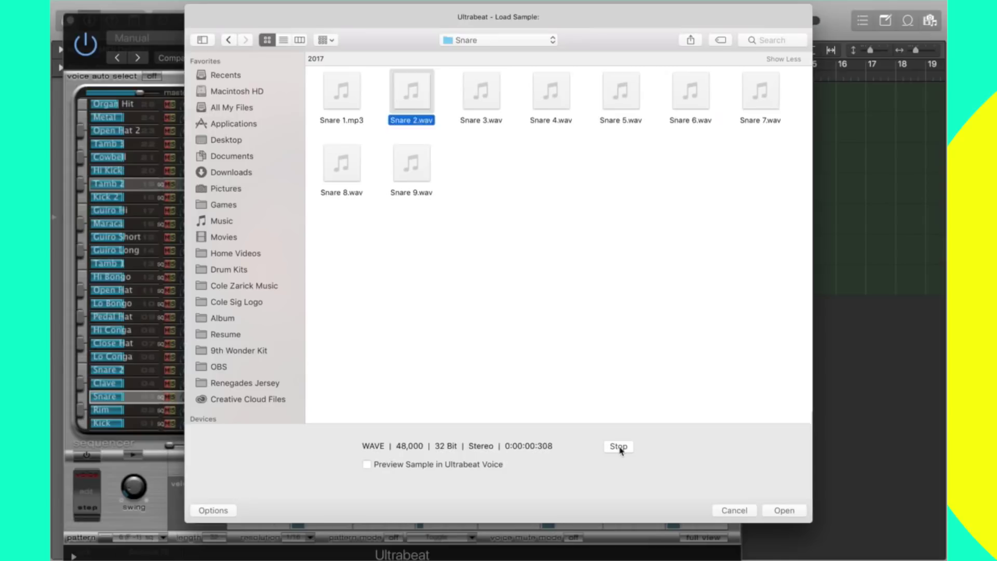
key(Down)
key(Right)
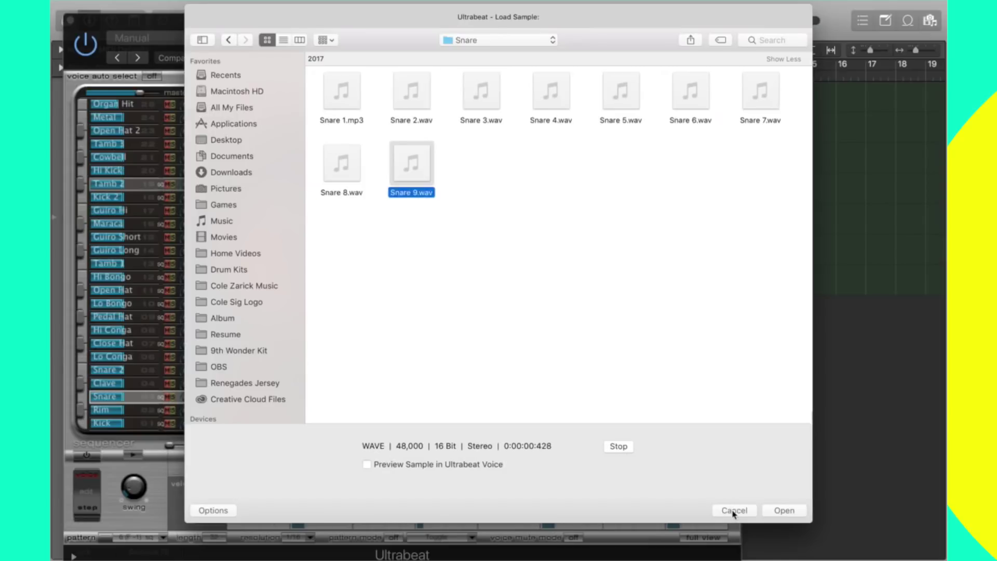
click(229, 41)
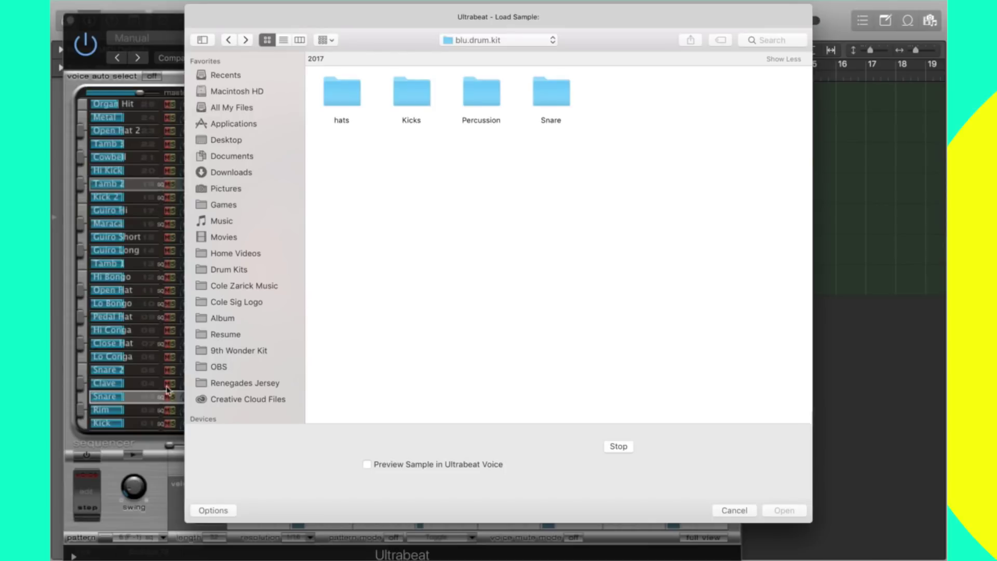
click(236, 351)
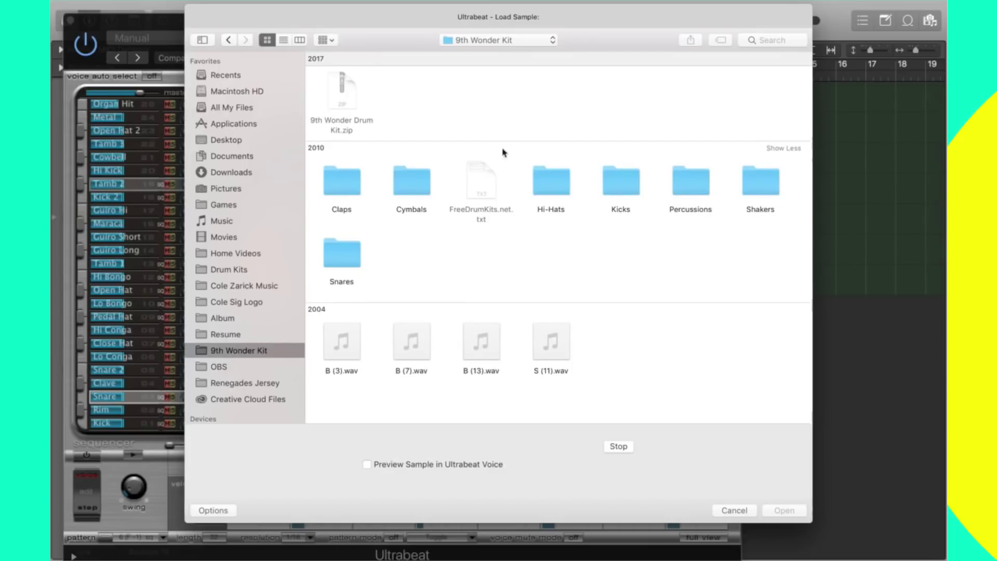
Step: Open the 9th Wonder Kit Snares folder and preview snares starting from Aco_Snr.wav
double_click(326, 259)
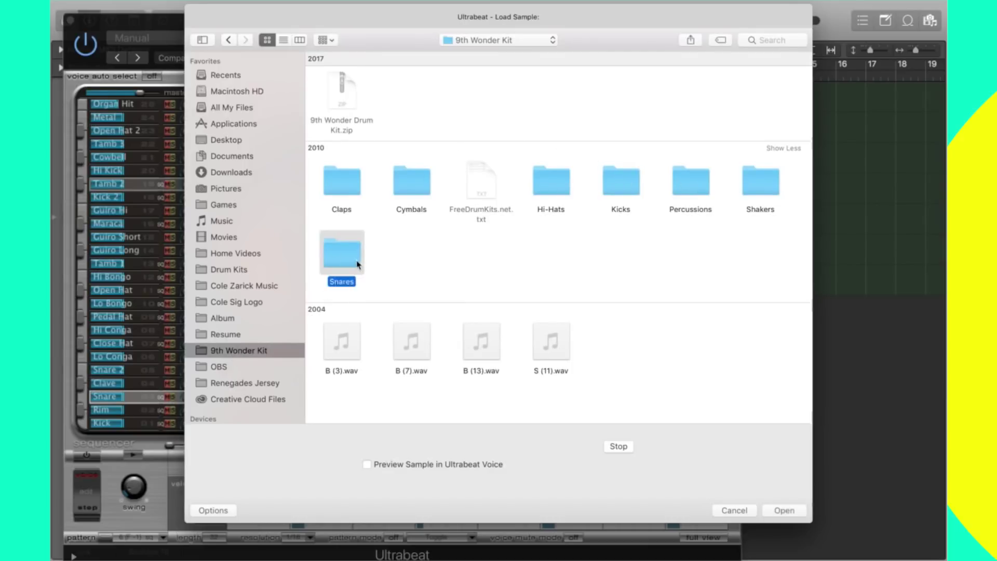
click(354, 111)
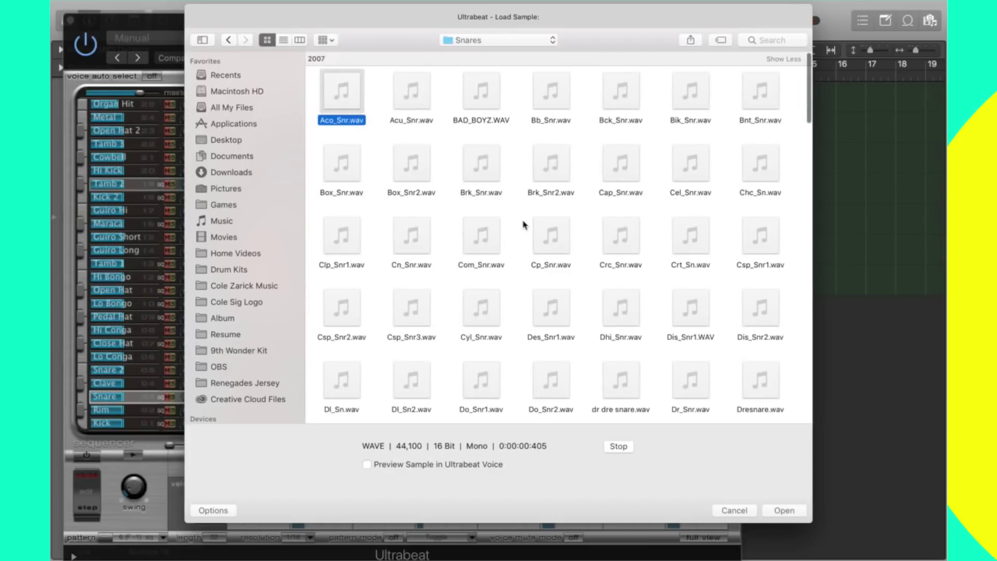
key(Right)
key(Right)
key(Right)
key(Down)
key(Left)
key(Left)
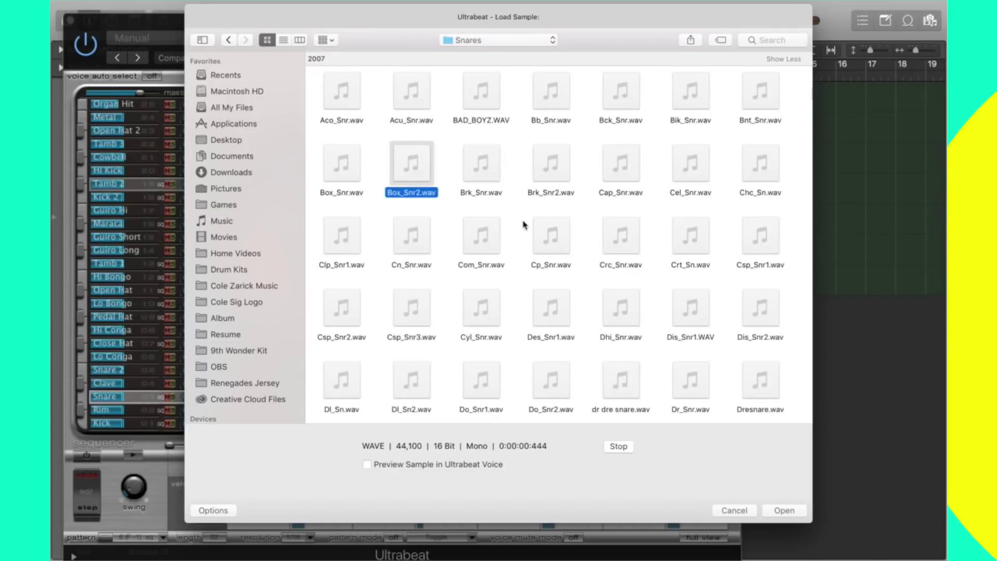
click(619, 447)
click(623, 448)
Step: Audition Brk_Snr.wav, Box_Snr2.wav, Brk_Snr2.wav and the following snare samples
key(Right)
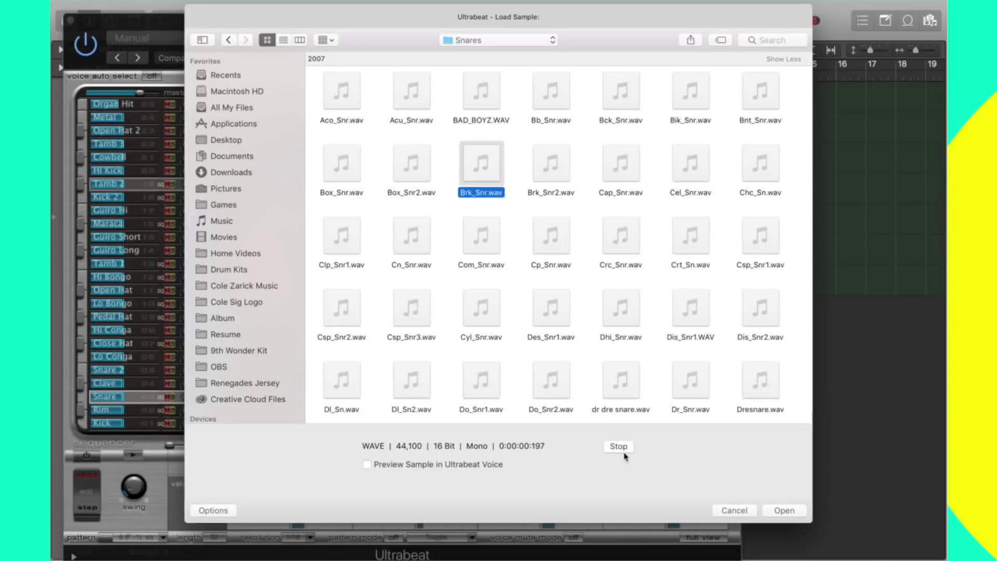
key(Left)
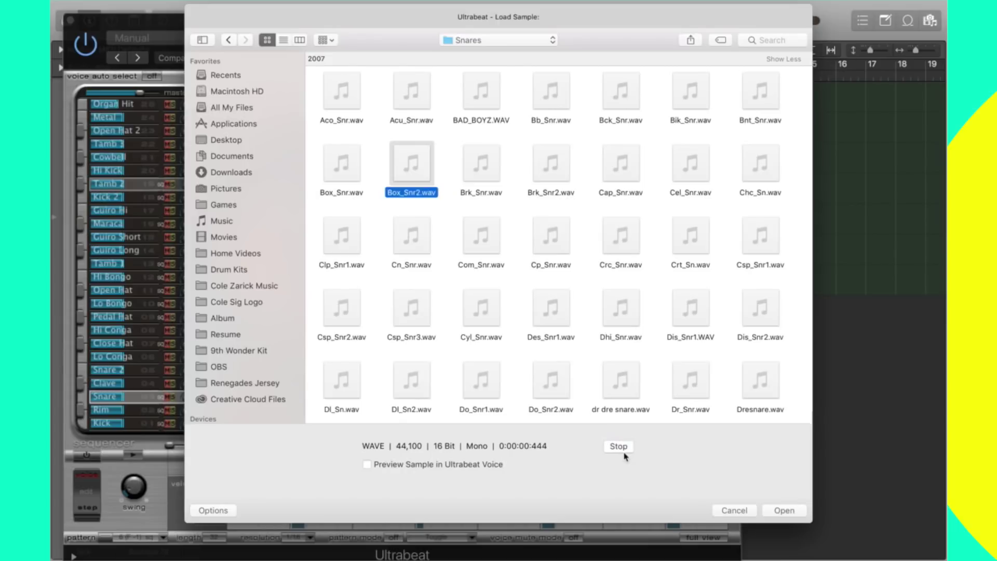
key(Right)
key(Right)
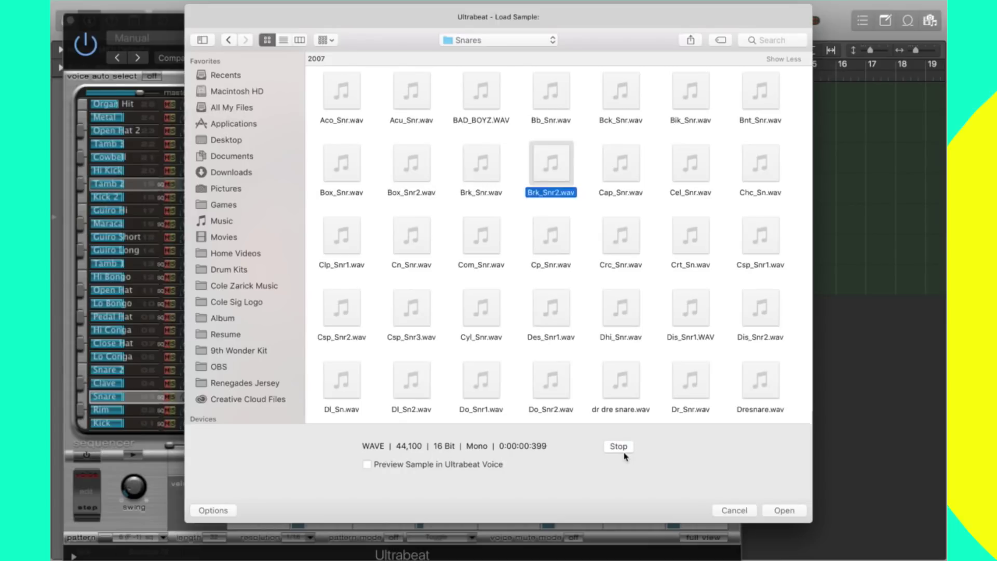
key(Down)
key(Left)
key(Left)
key(Down)
key(Left)
key(Down)
Step: Audition Dl_Sn2, Drt_Snr2, Dry_Snr and Dsc_Snr, then load Des_Snr1.wav into the Snare voice
key(Right)
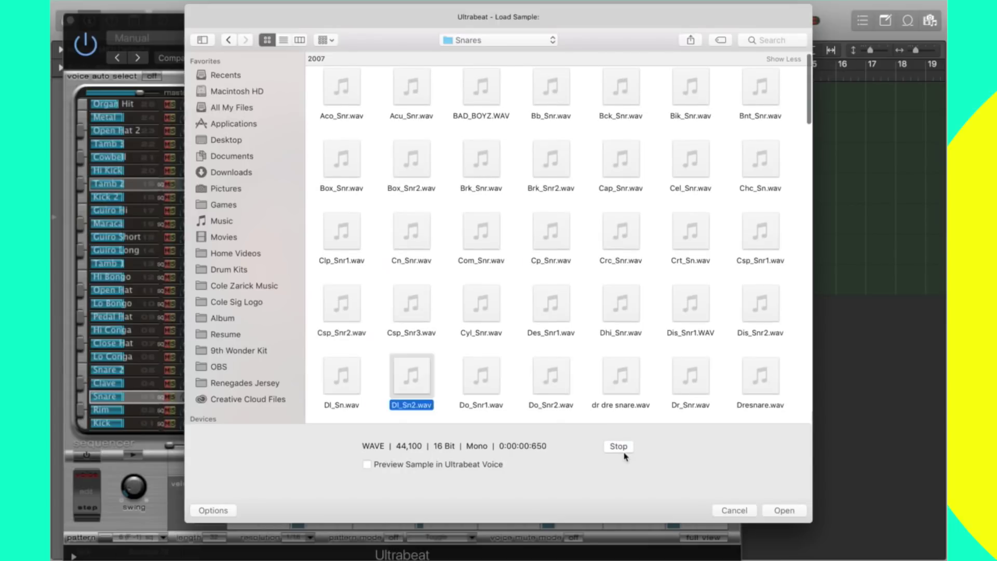
key(Down)
key(Right)
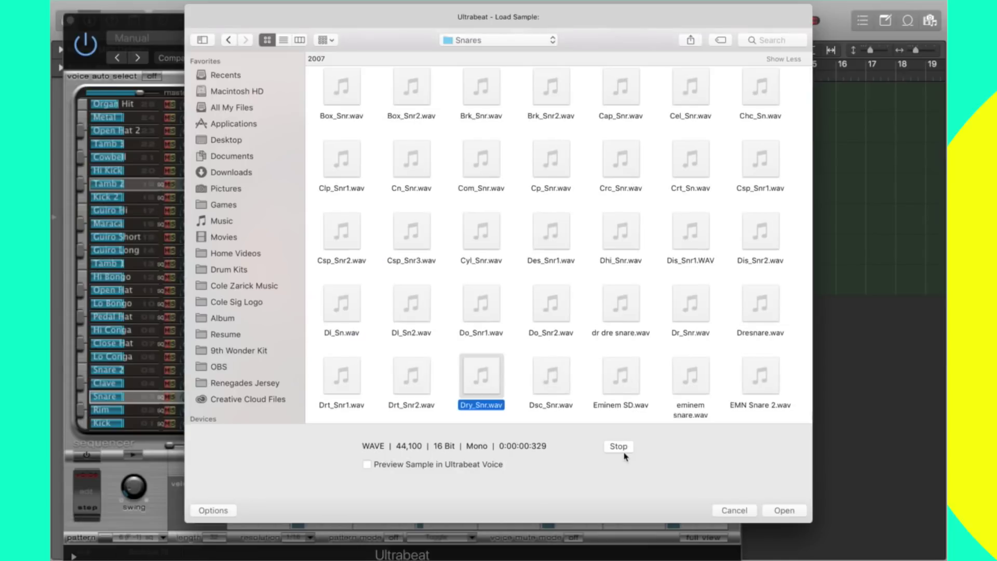
key(Right)
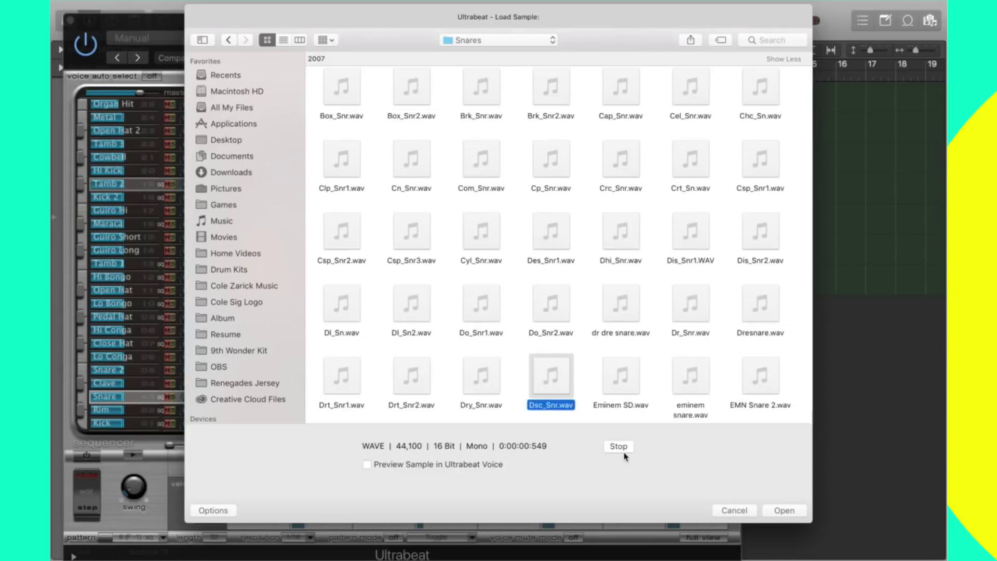
key(Up)
key(Up)
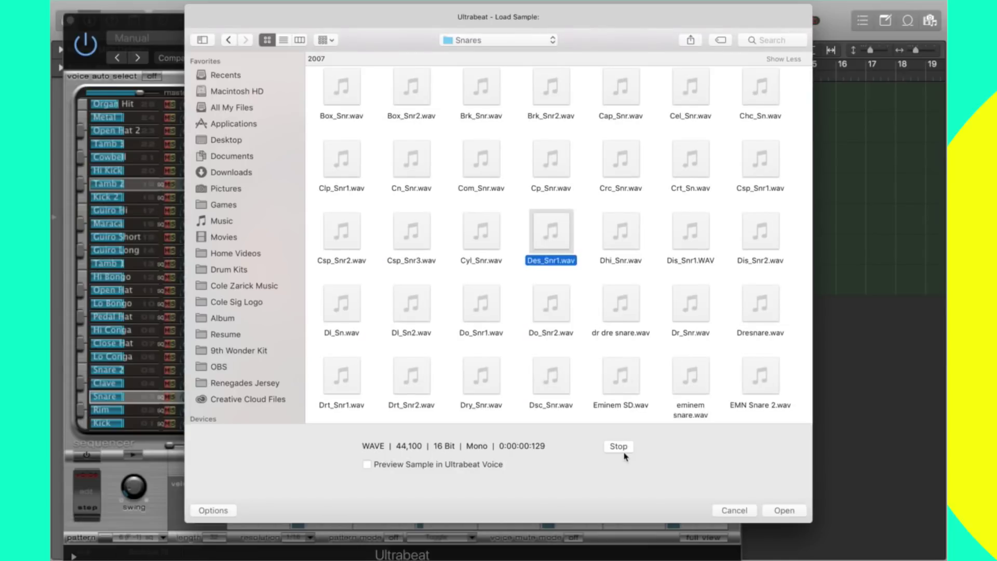
key(Return)
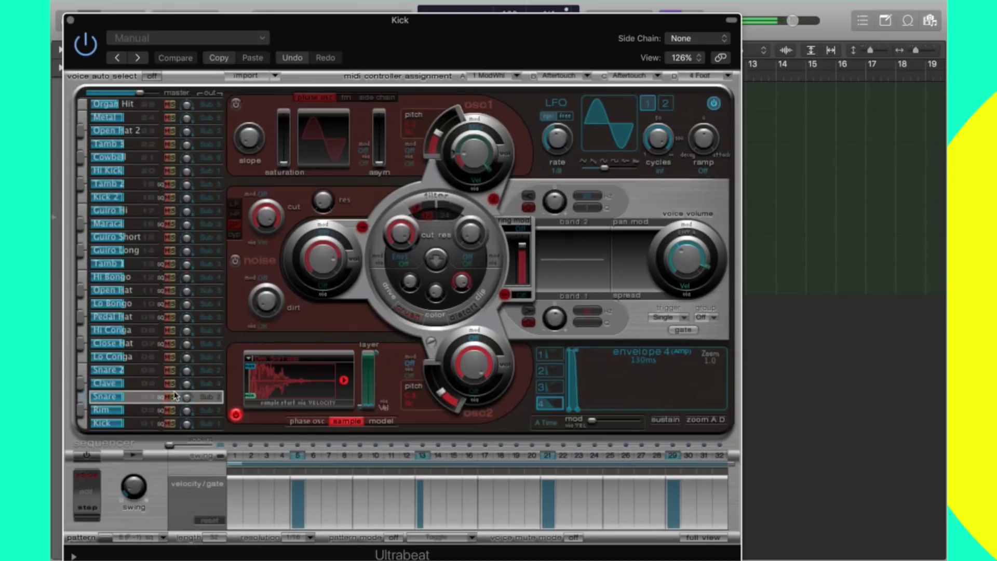
Step: After checking Rim and Clave, lower the Snare voice volume to -15 dB and tune osc2 pitch down
click(147, 411)
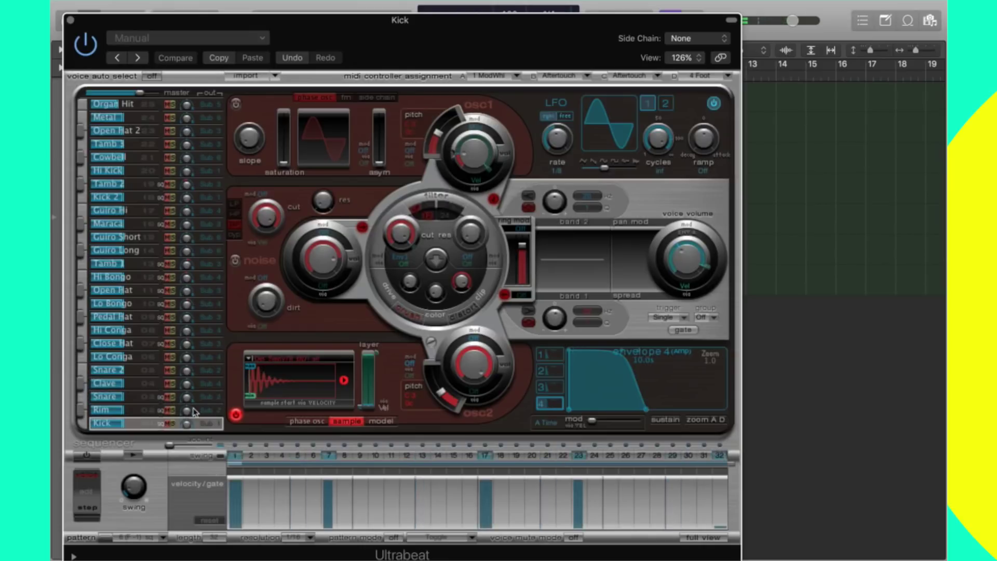
click(96, 385)
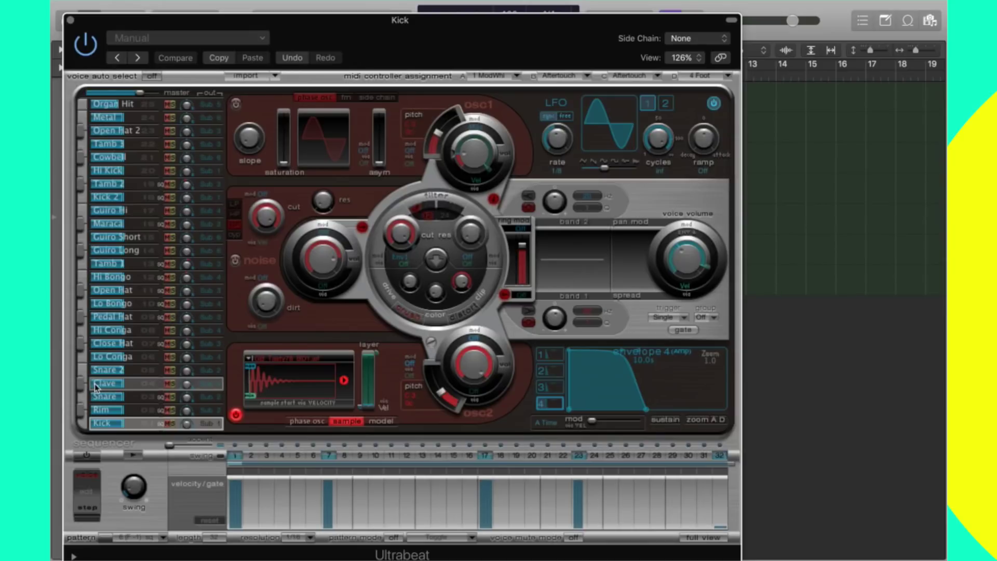
click(138, 394)
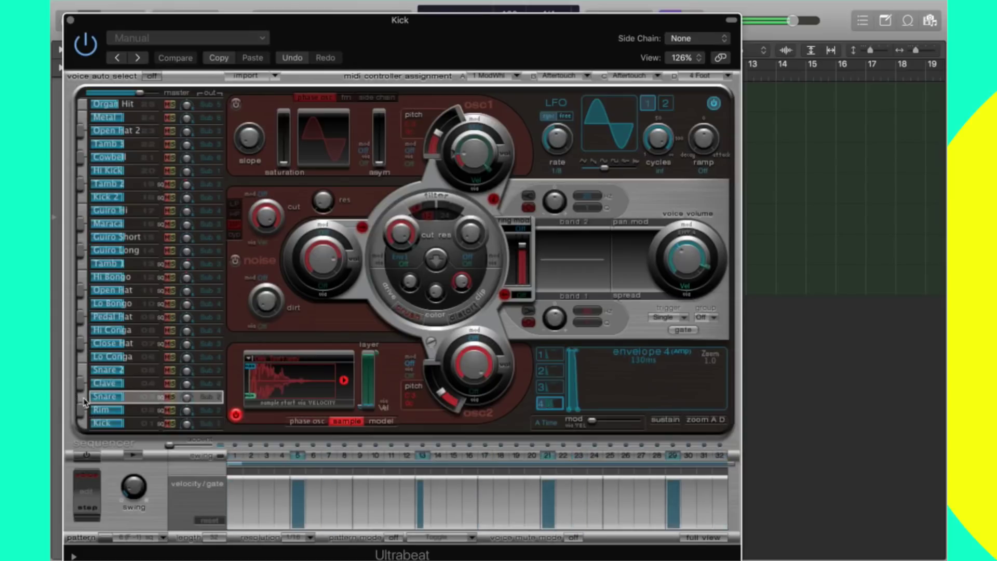
mouse_move(709, 266)
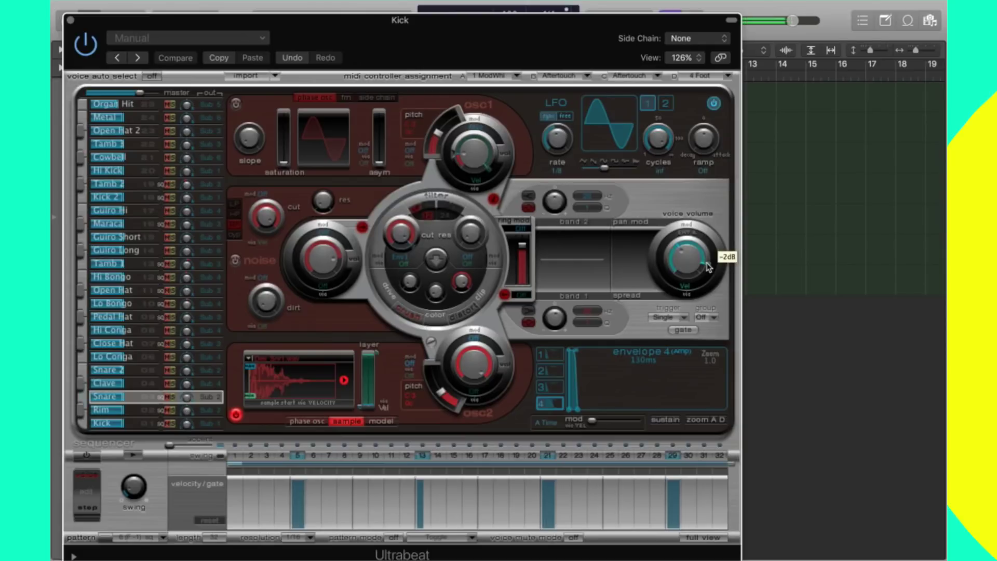
mouse_move(709, 266)
mouse_down()
mouse_move(696, 248)
mouse_move(706, 268)
mouse_up()
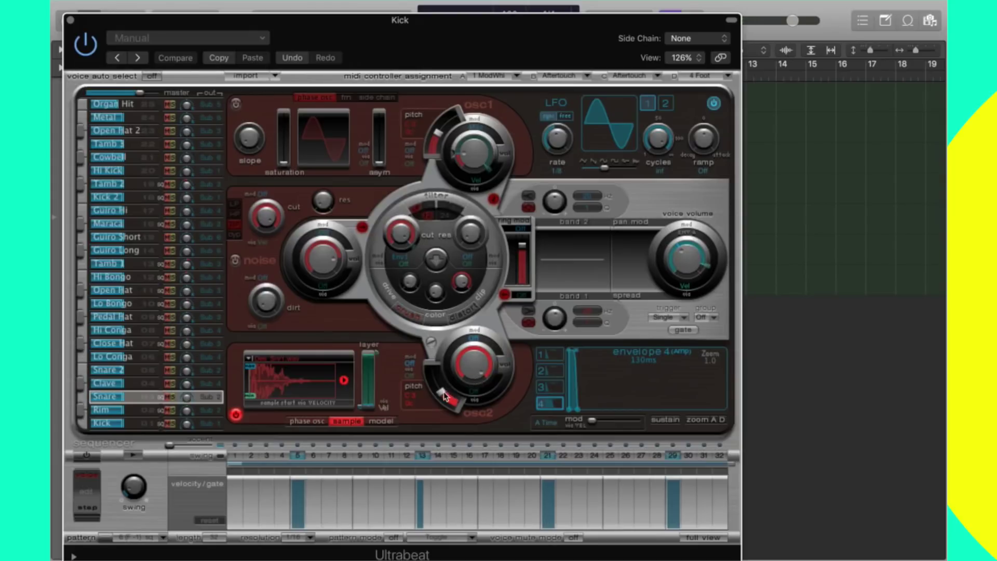
mouse_move(445, 396)
mouse_down()
mouse_move(449, 407)
mouse_move(439, 394)
mouse_up()
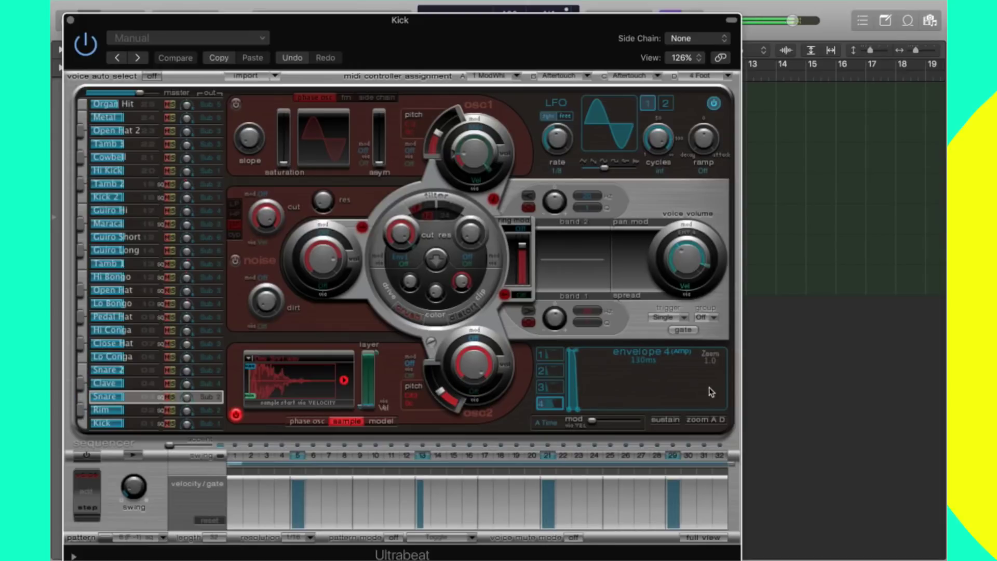
click(270, 359)
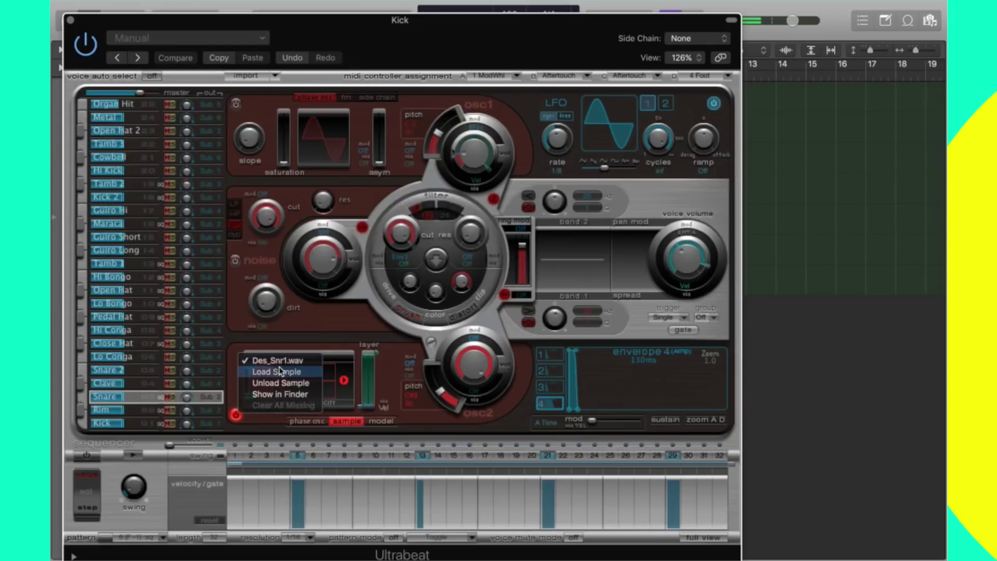
Step: Preview snare samples from Cyl_Snr.wav onward and load Dsc_Snr.wav into the Snare's osc2
click(280, 371)
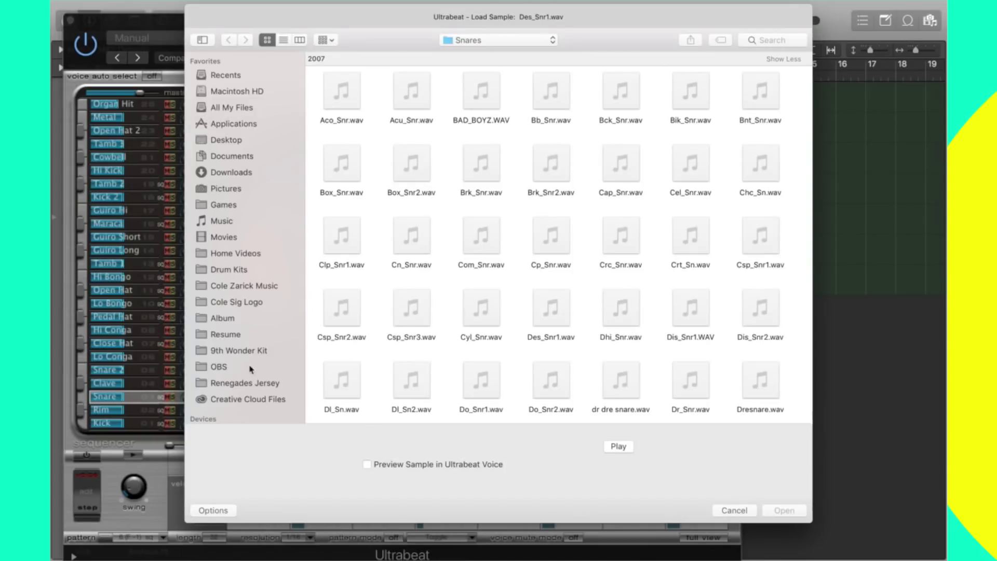
click(494, 303)
click(618, 447)
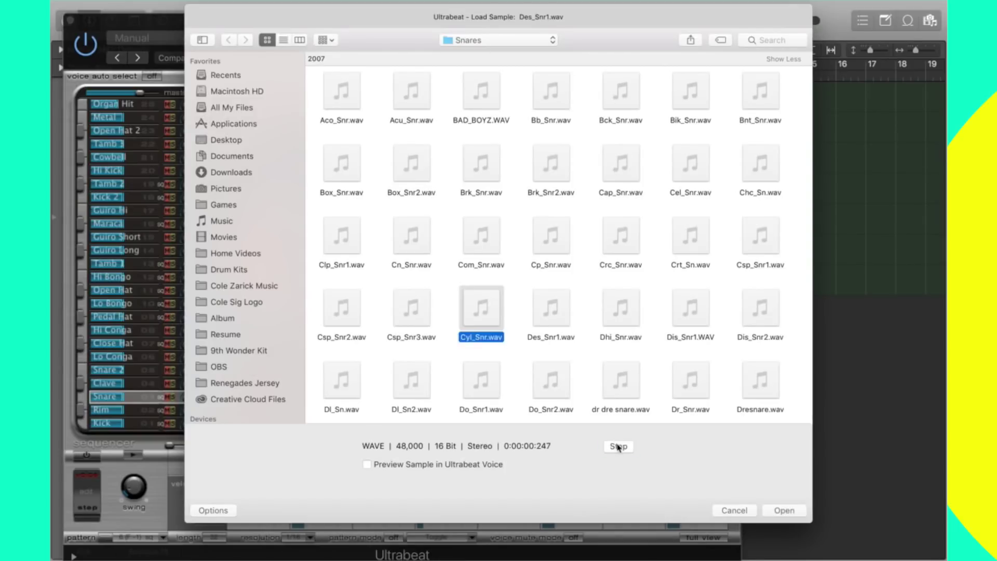
key(Right)
key(Right)
key(Right)
key(Down)
key(Left)
key(Left)
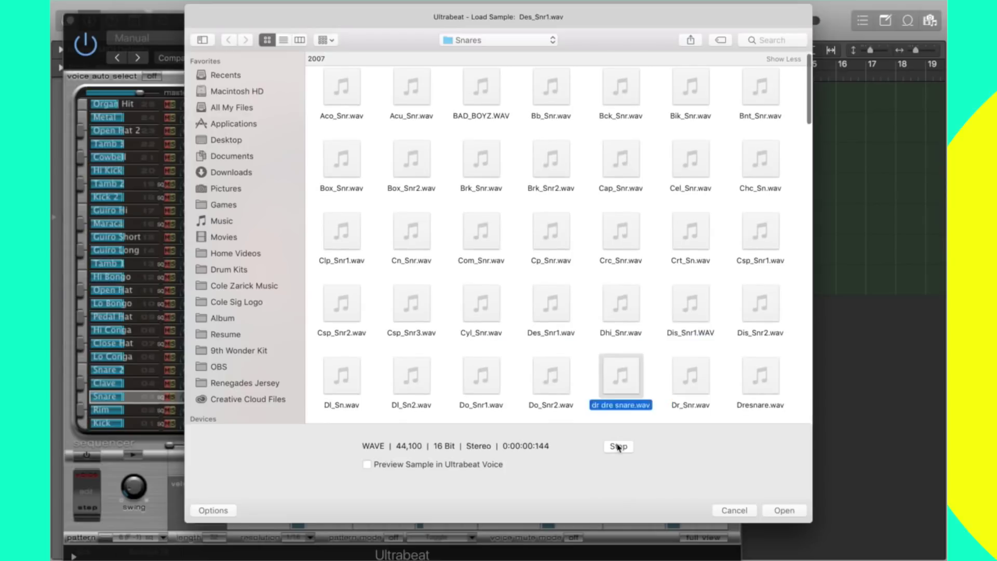
key(Down)
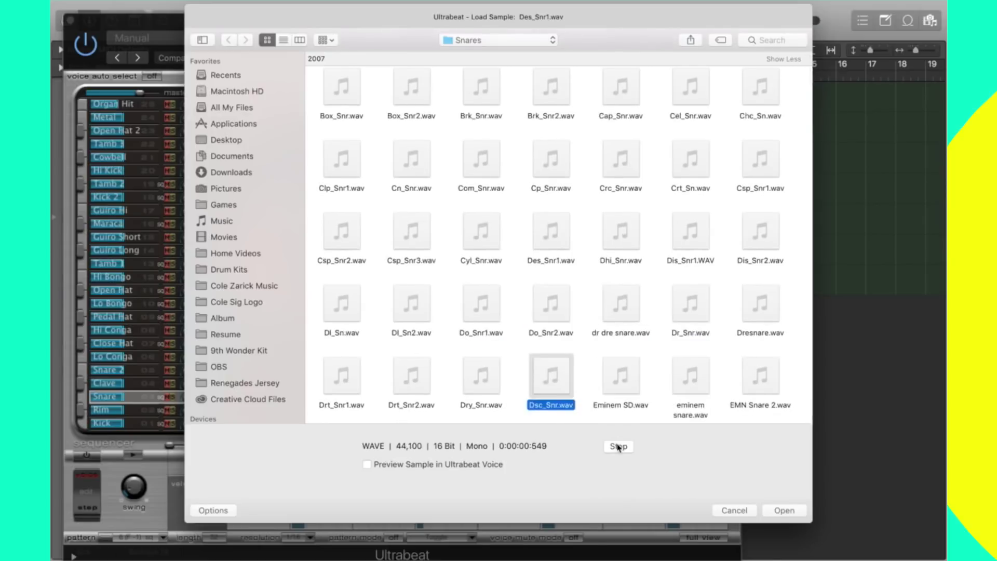
key(Return)
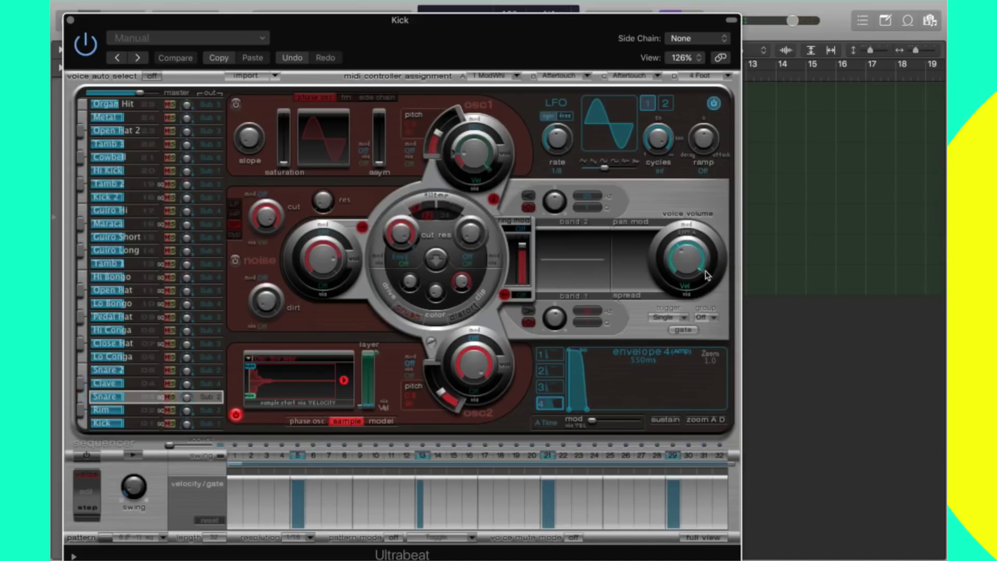
Step: Reshape Envelope 4 into a steep falling decay curve and switch on EQ band 2
mouse_move(589, 412)
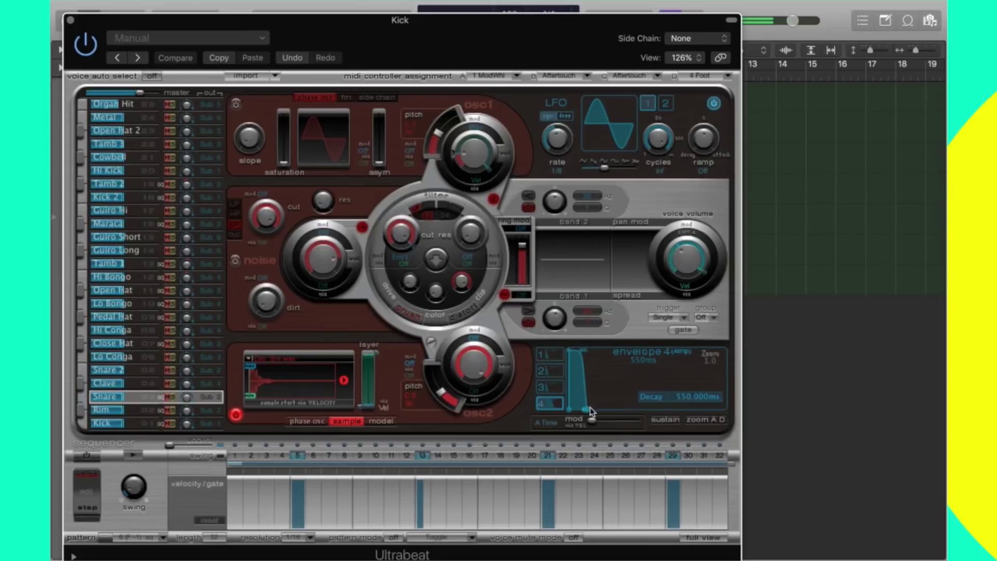
drag(589, 411, 580, 413)
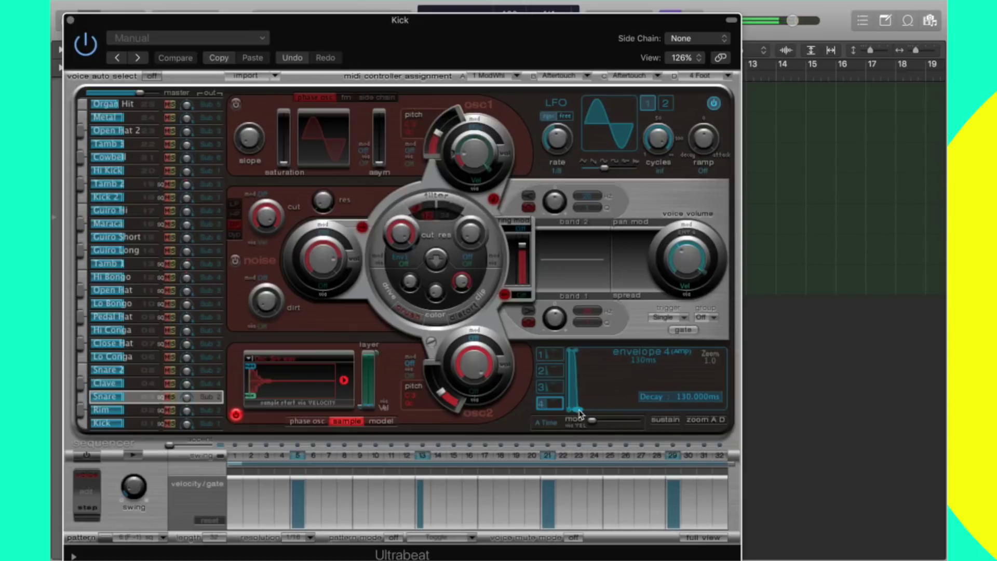
mouse_move(580, 414)
mouse_down()
mouse_move(593, 417)
mouse_move(575, 414)
mouse_move(592, 407)
mouse_up()
drag(593, 353, 586, 381)
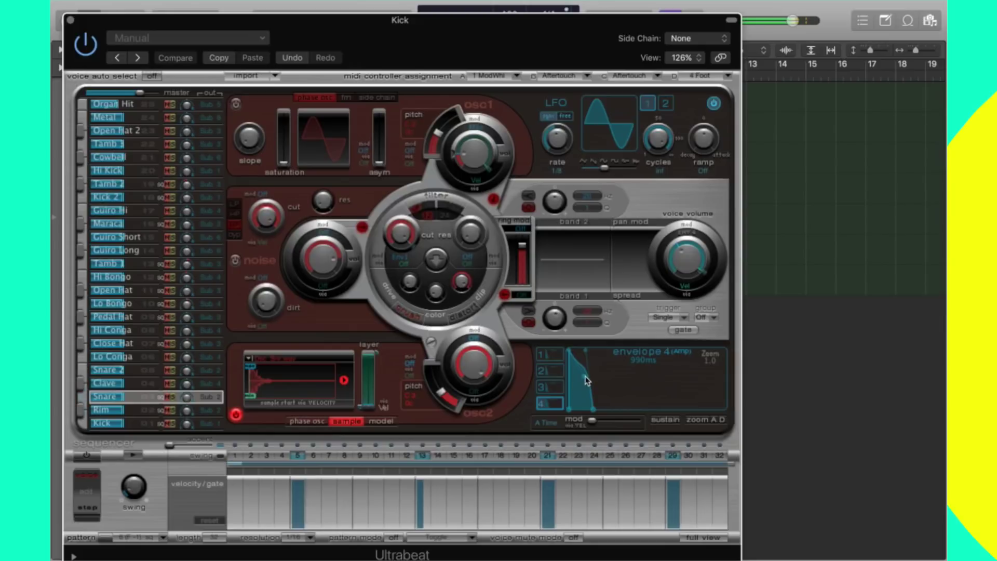
drag(586, 381, 553, 397)
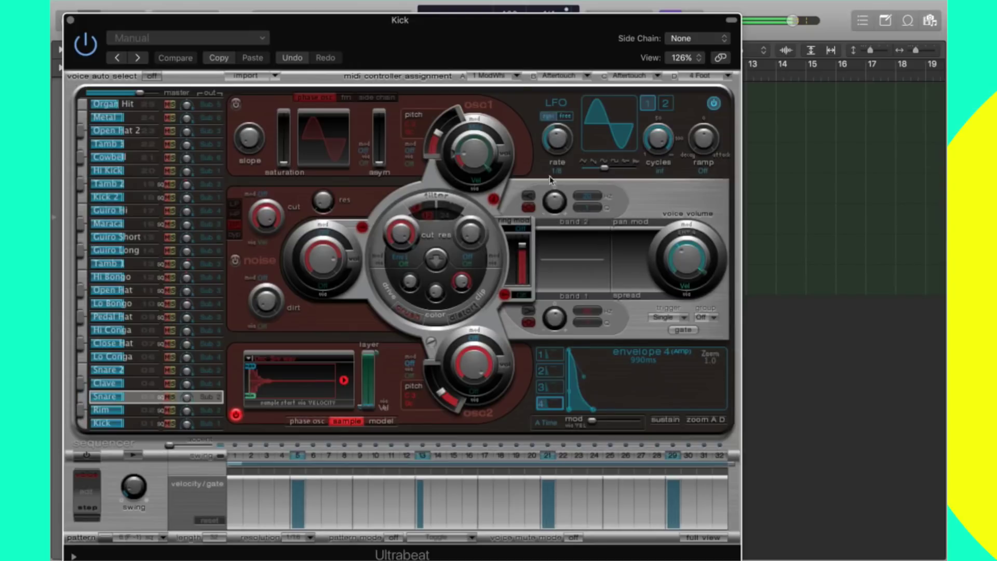
click(579, 223)
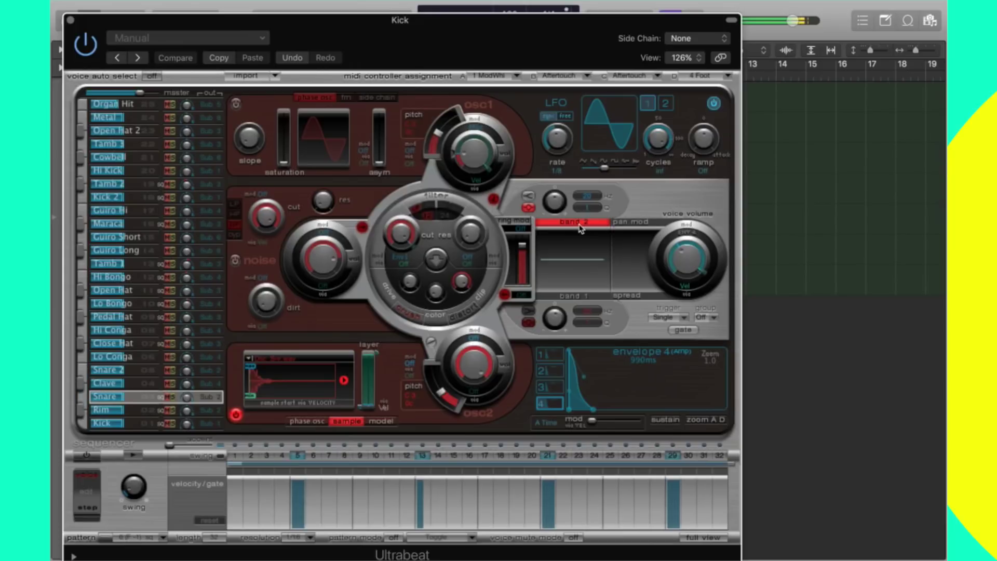
drag(553, 257, 616, 235)
click(568, 296)
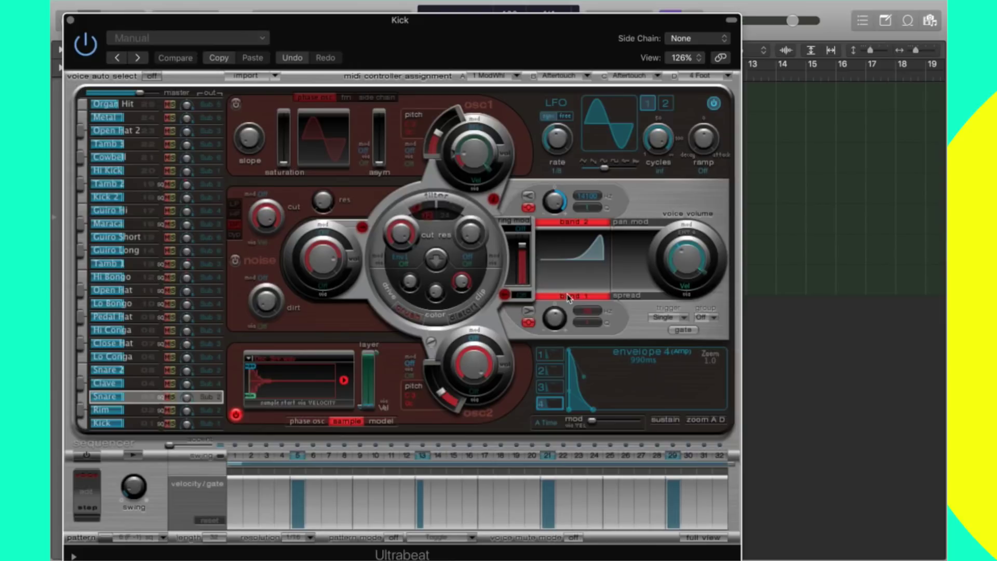
drag(561, 313, 560, 364)
drag(543, 280, 554, 286)
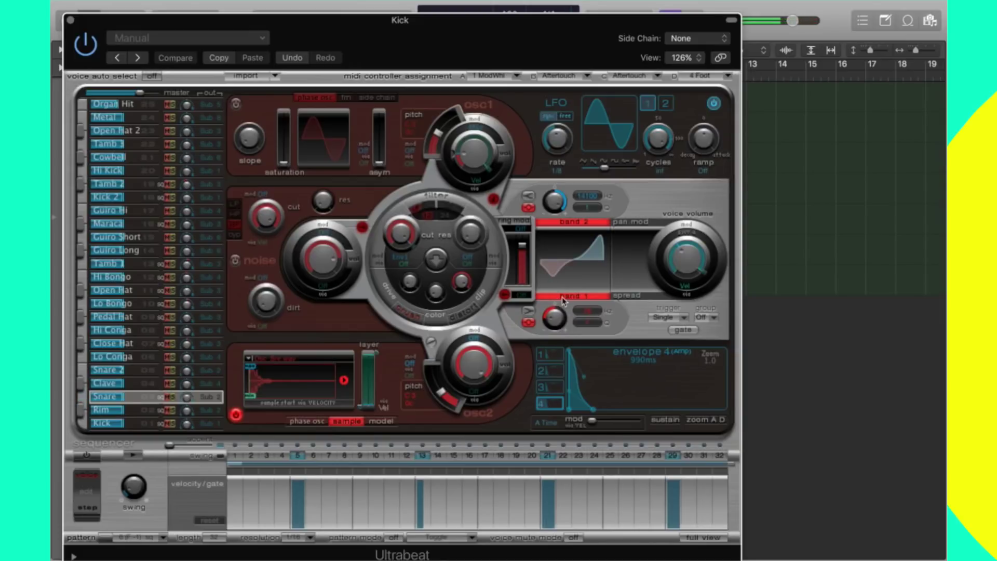
click(562, 296)
click(569, 223)
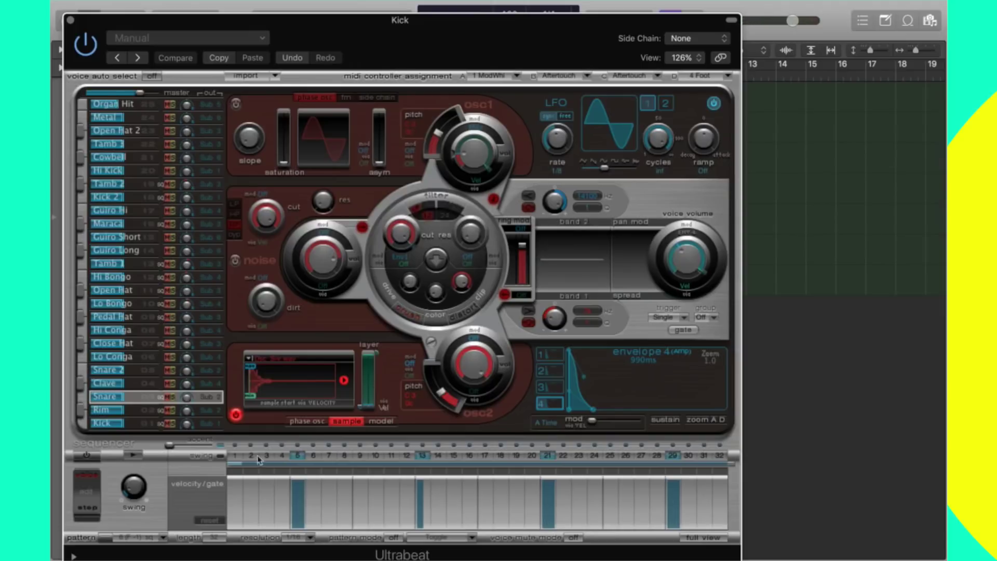
click(345, 383)
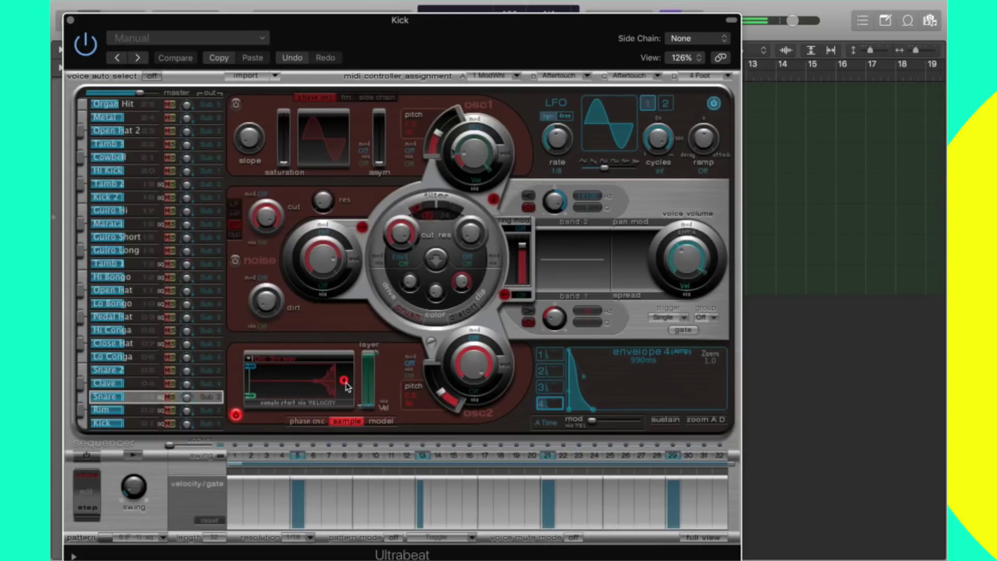
Step: Turn on the Snare noise generator and restore forward sample playback, briefly trying oscillator 1
click(235, 260)
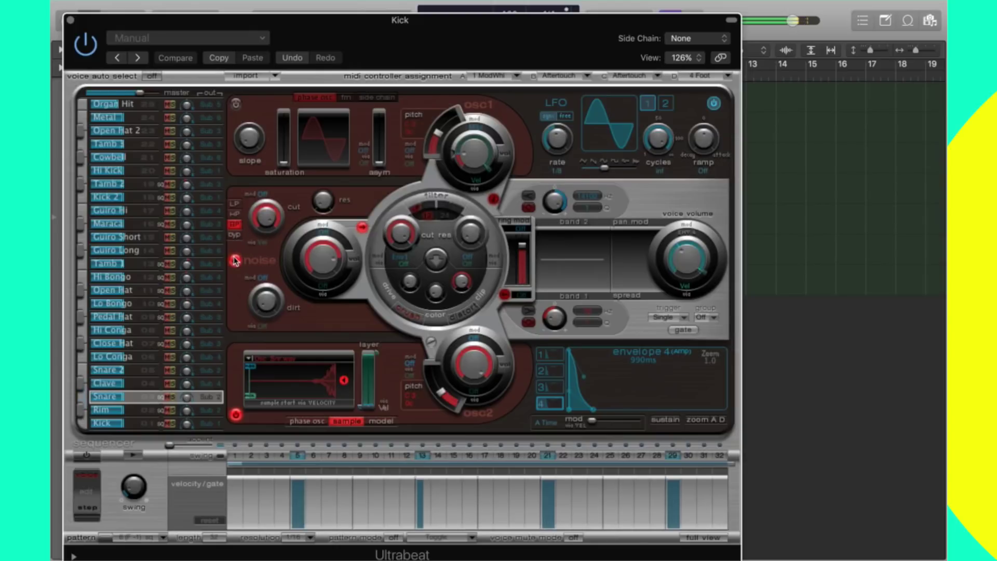
click(344, 381)
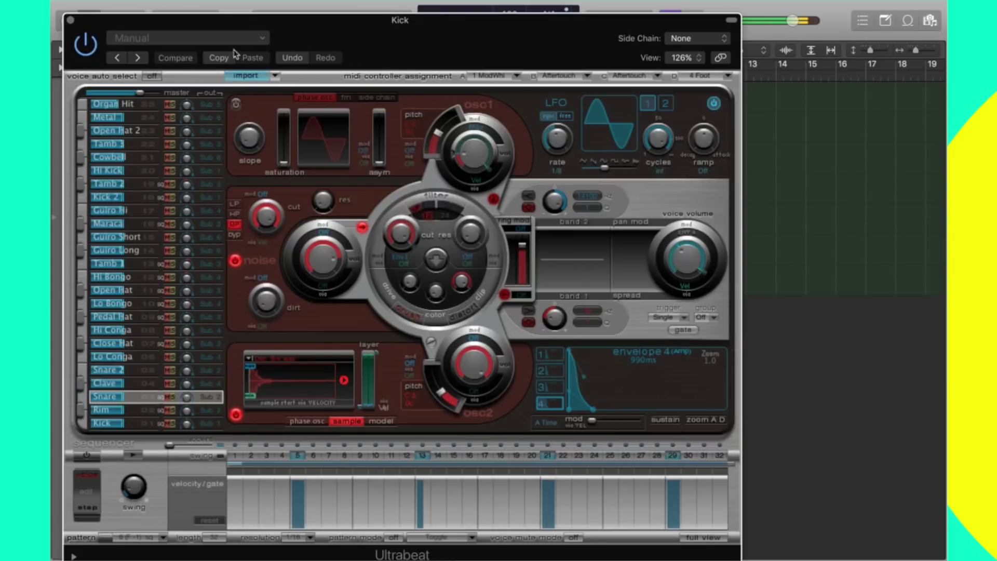
click(236, 104)
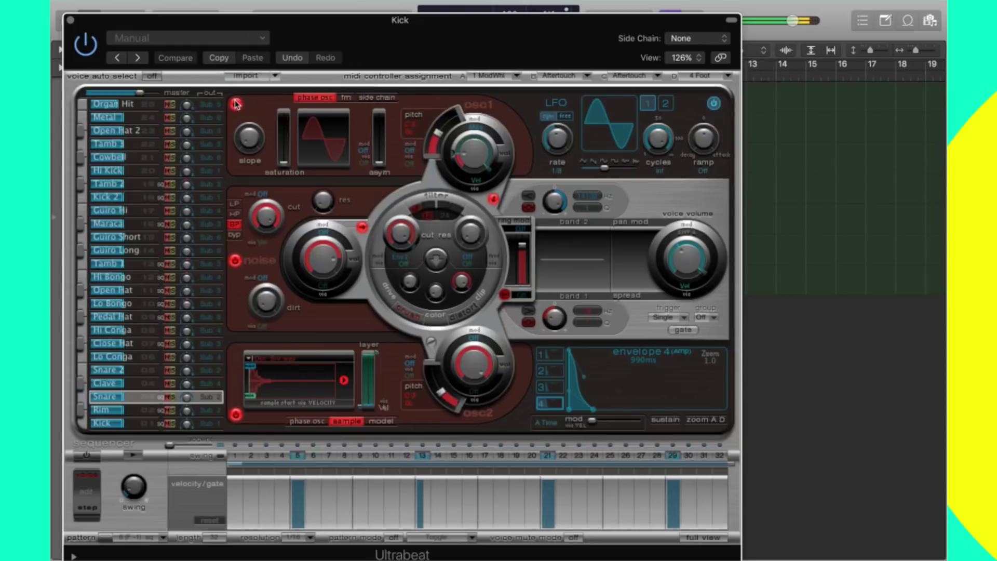
click(236, 104)
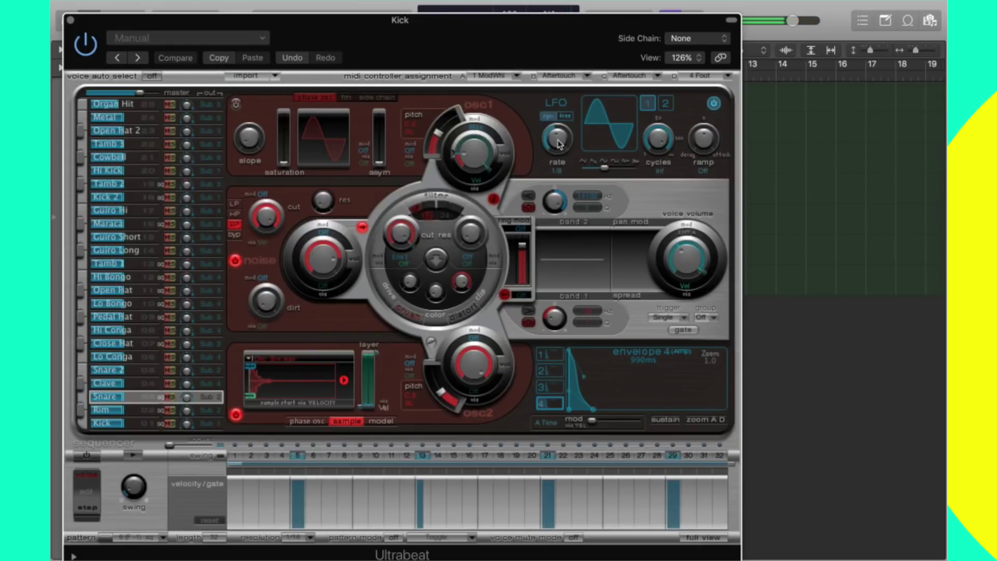
Step: Try the LFO rate at 1/16d and free-running, then sync it back to tempo
drag(559, 143, 560, 141)
click(568, 115)
click(544, 119)
Step: Keep crush distortion on with drive at 1.0dB and colour at 38x
click(416, 323)
click(414, 322)
mouse_move(410, 285)
mouse_down()
mouse_move(408, 253)
mouse_move(416, 288)
mouse_up()
drag(445, 297, 438, 400)
Step: Switch Snare oscillator 2 to model mode, reshape its material and drop resolution to minimum
click(387, 421)
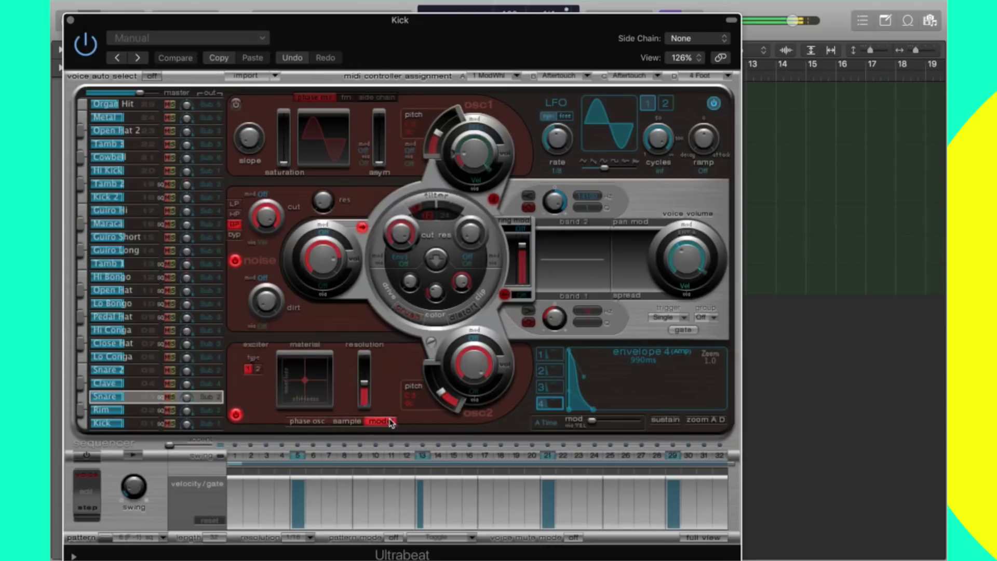
drag(305, 381, 255, 445)
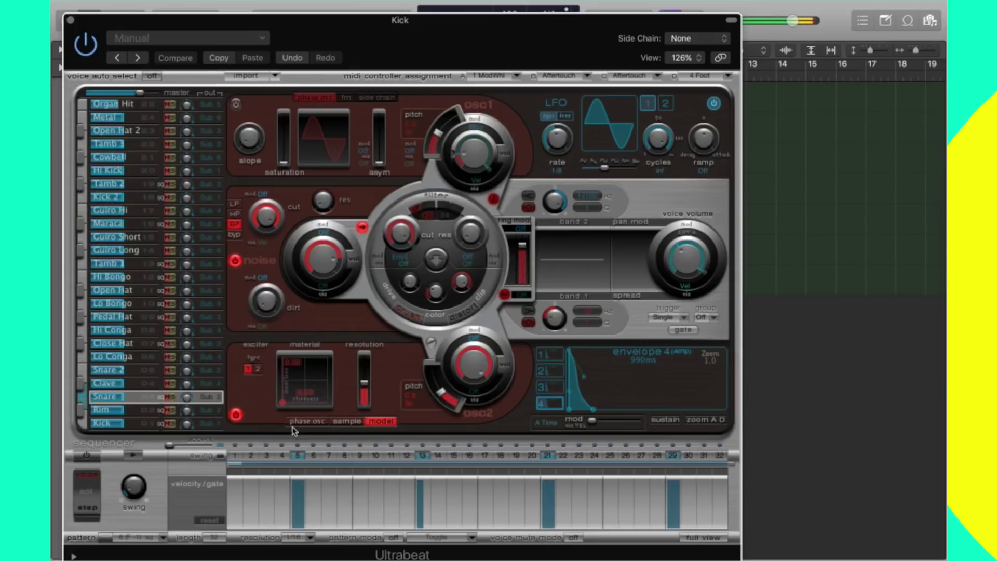
drag(286, 378, 306, 396)
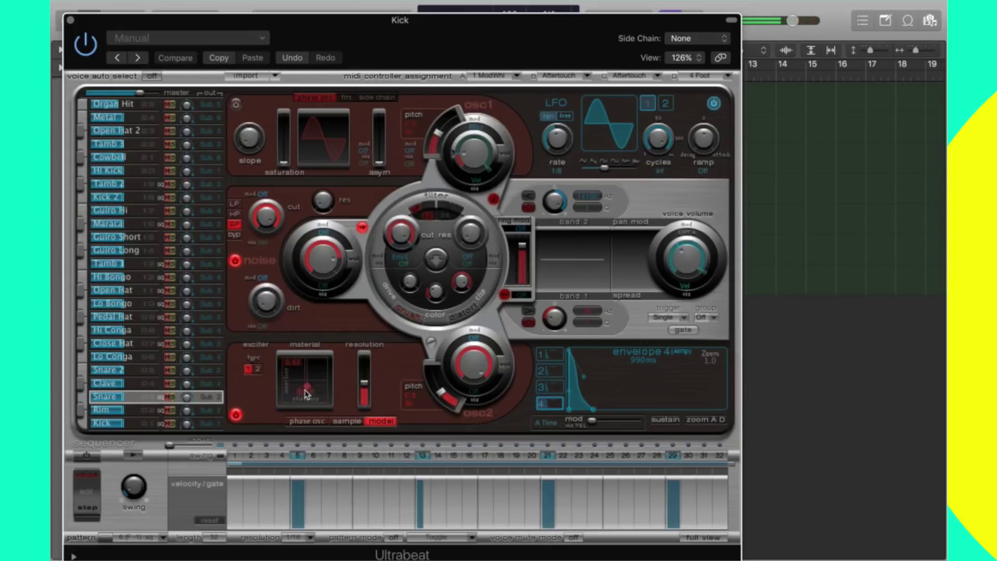
click(360, 387)
drag(358, 390, 364, 412)
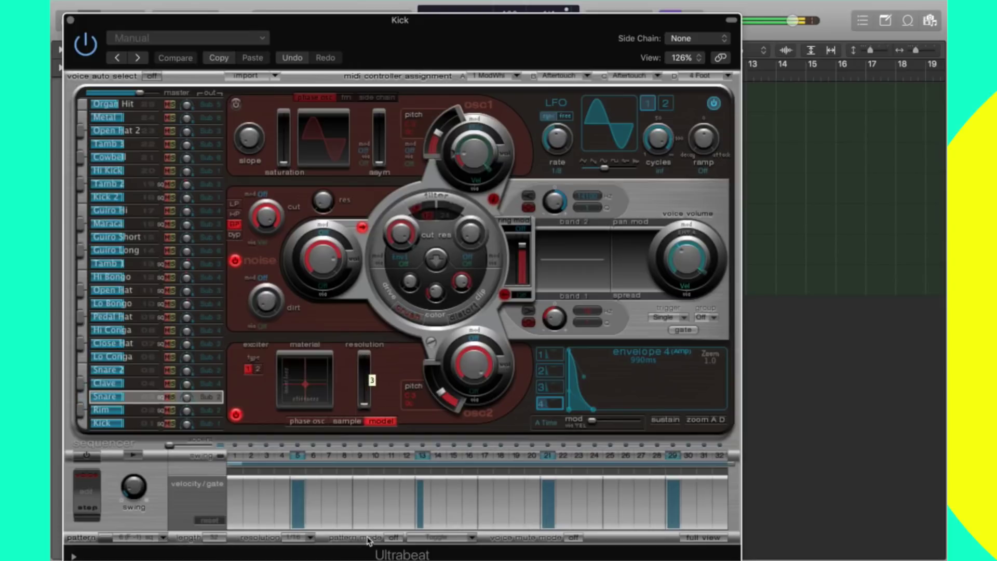
Step: Set oscillator 2 to phase osc, then power off oscillator 2 and the noise generator
click(307, 421)
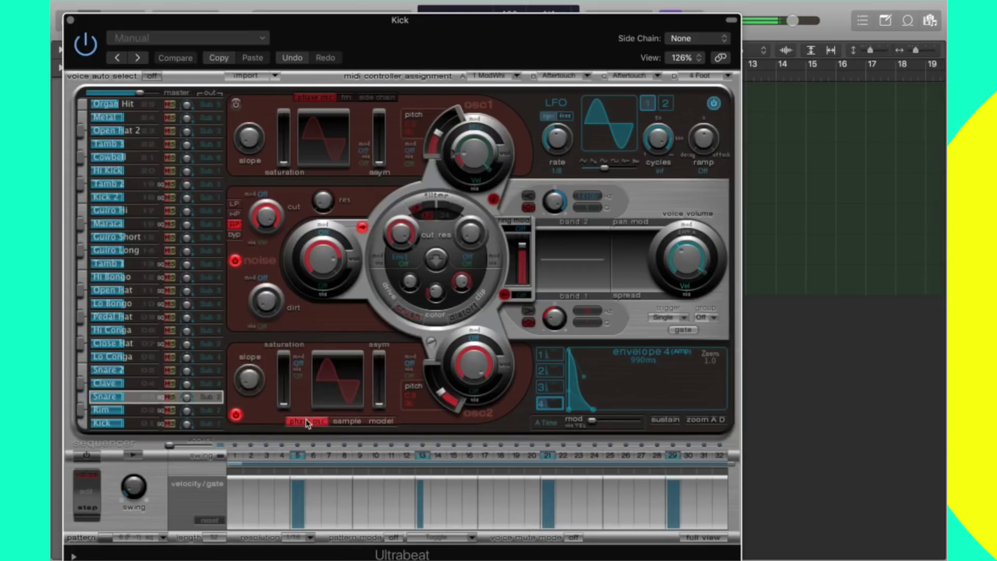
click(236, 414)
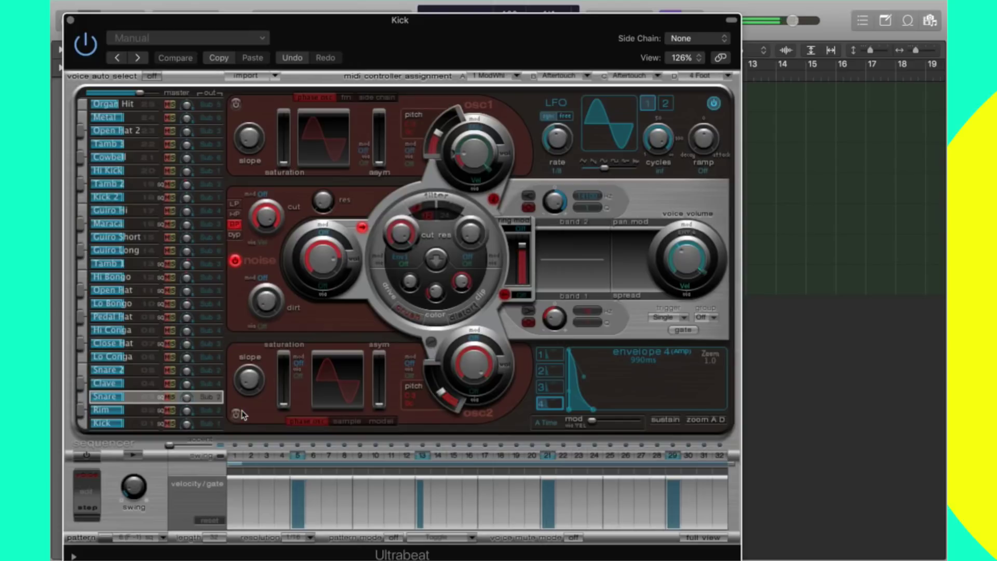
click(236, 262)
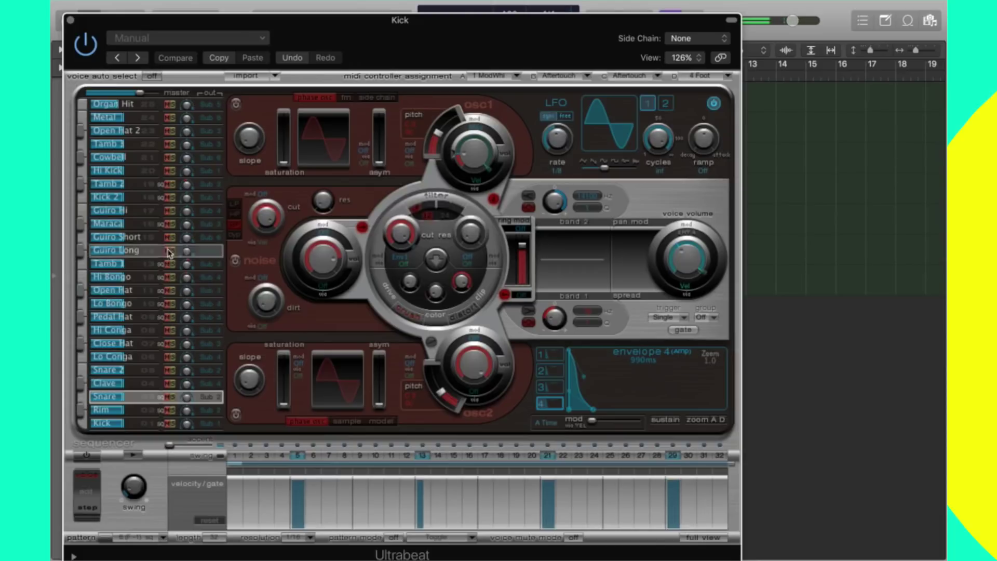
Step: Load and preview Crash_01.wav from Drum Kits > Cymbal Samples into the Open Hat's oscillator 2
click(126, 293)
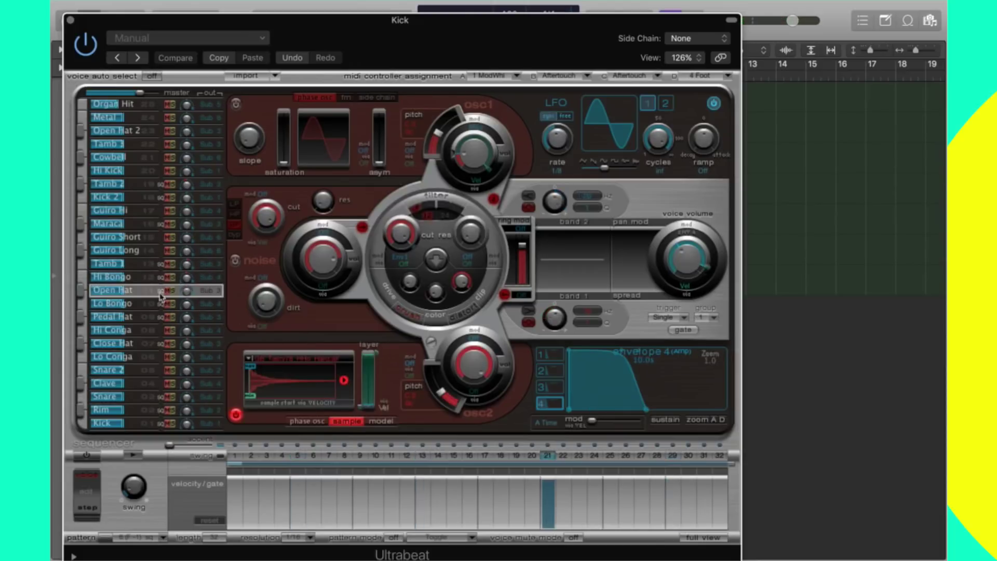
click(299, 361)
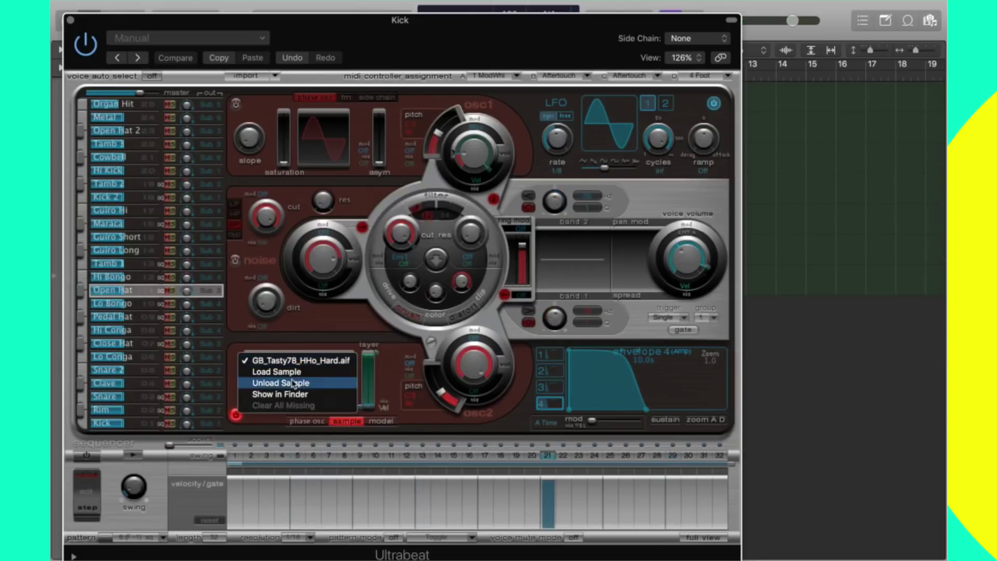
click(294, 373)
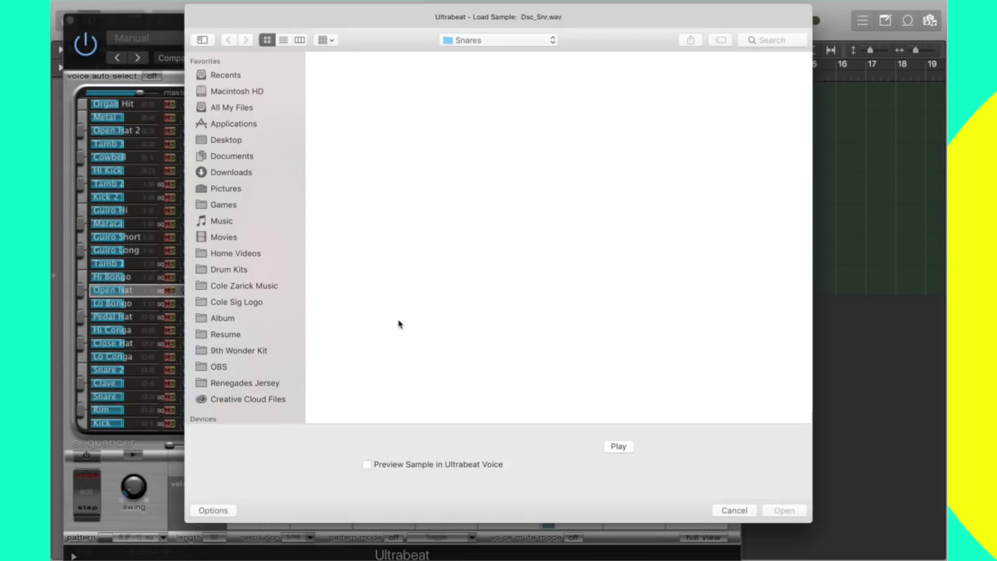
click(237, 273)
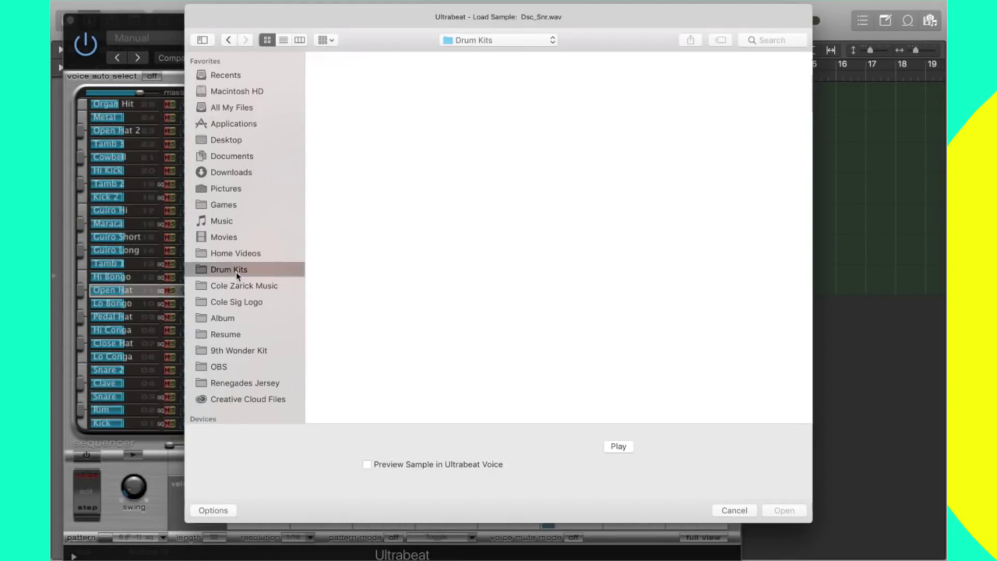
scroll(488, 294, down, 5)
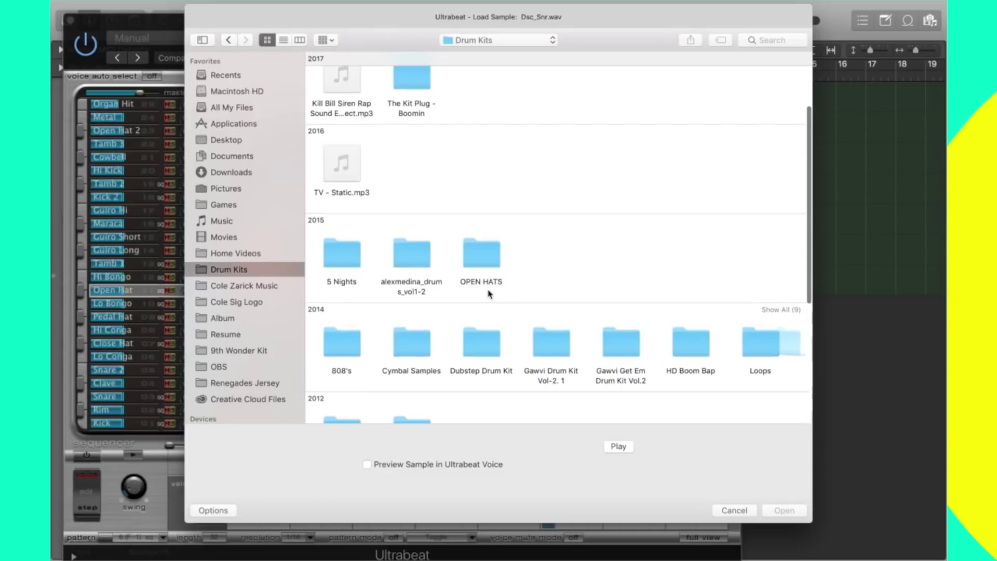
scroll(488, 253, down, 2)
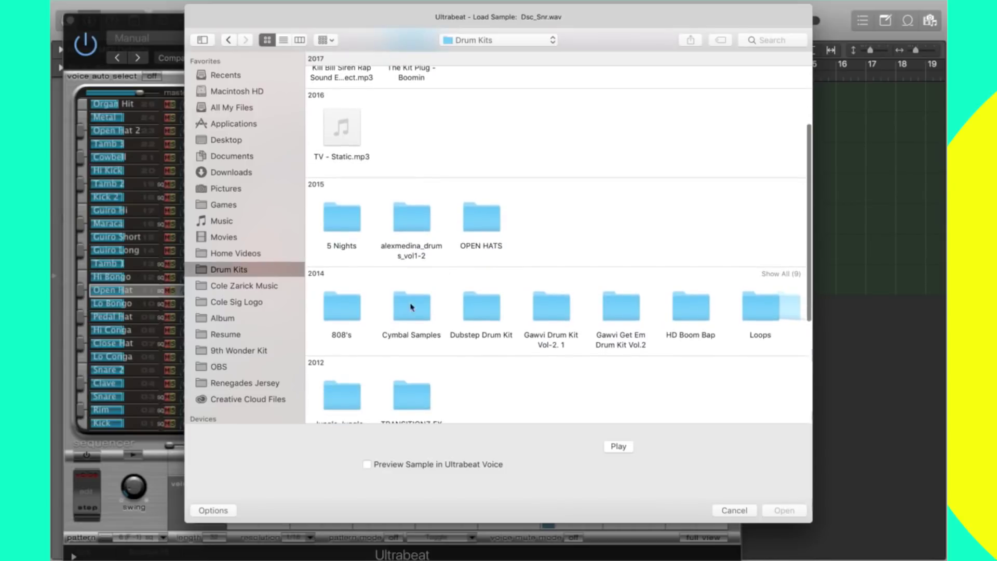
double_click(401, 314)
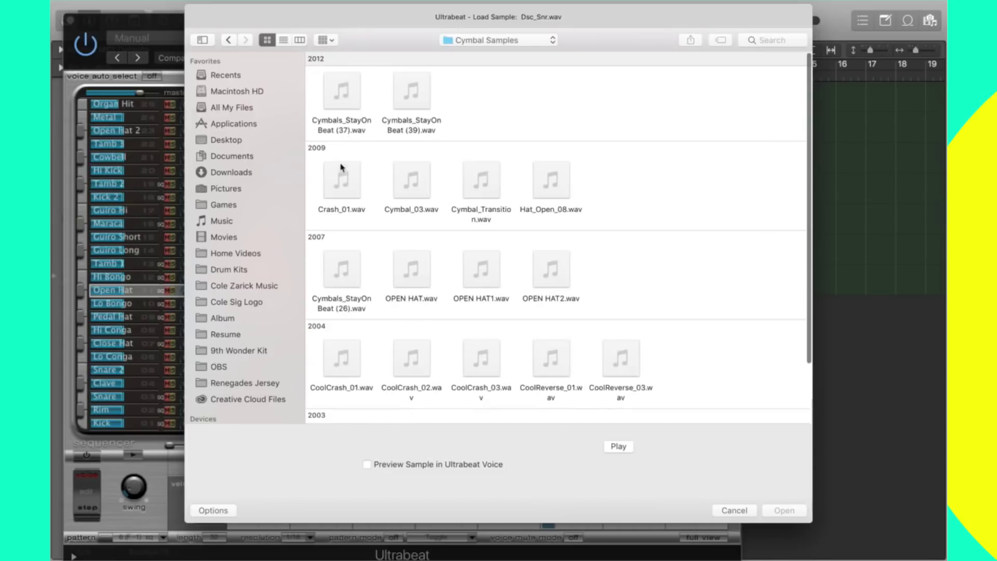
click(353, 200)
click(623, 449)
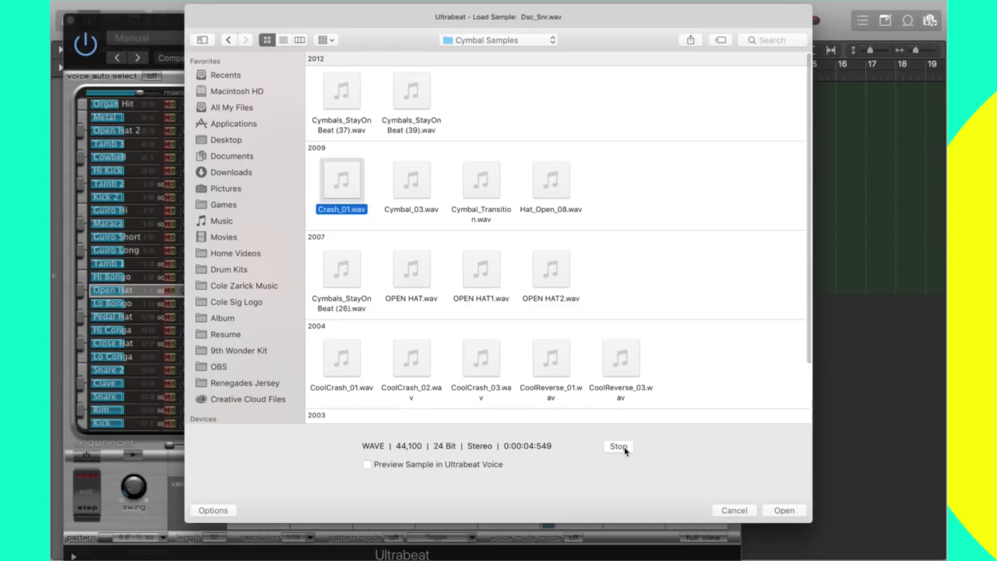
key(Return)
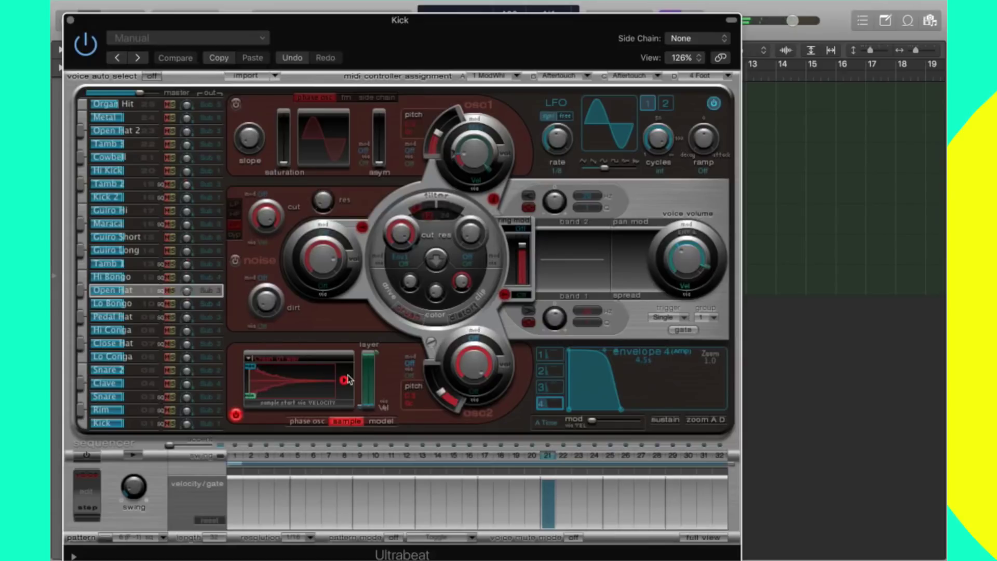
Step: Keep the Crash_01.wav sample loaded and audition the Open Hat voice's new sound
click(281, 358)
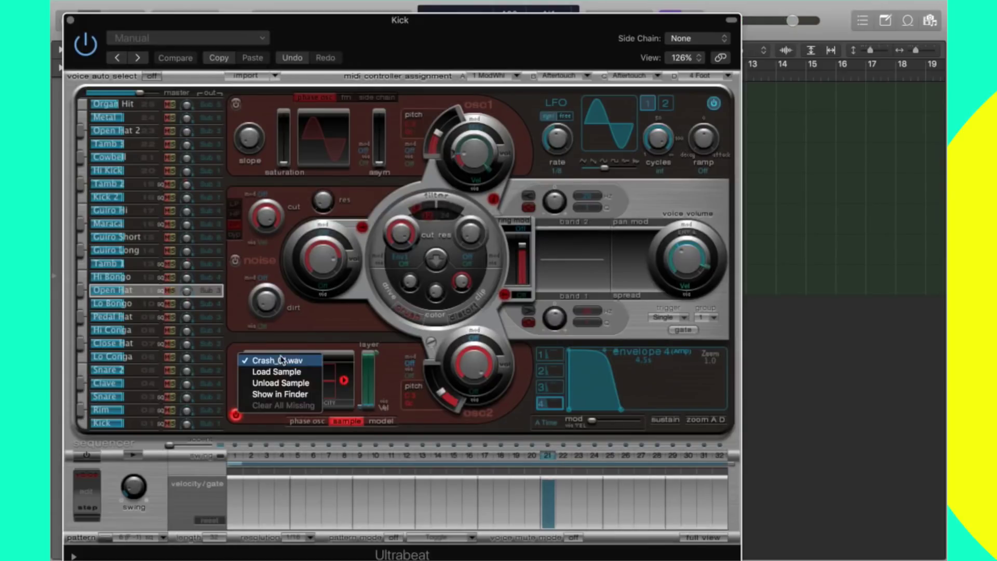
click(281, 360)
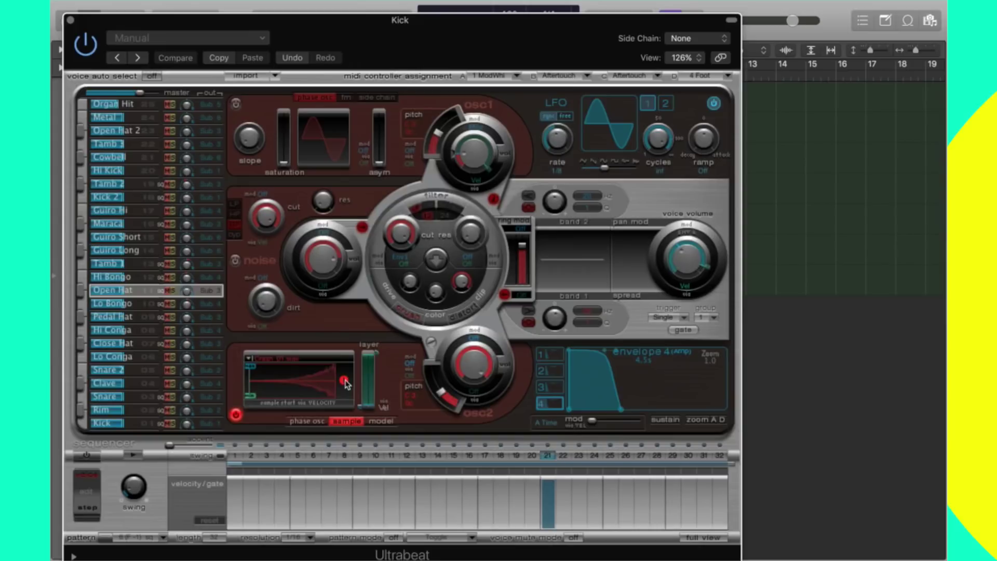
click(345, 382)
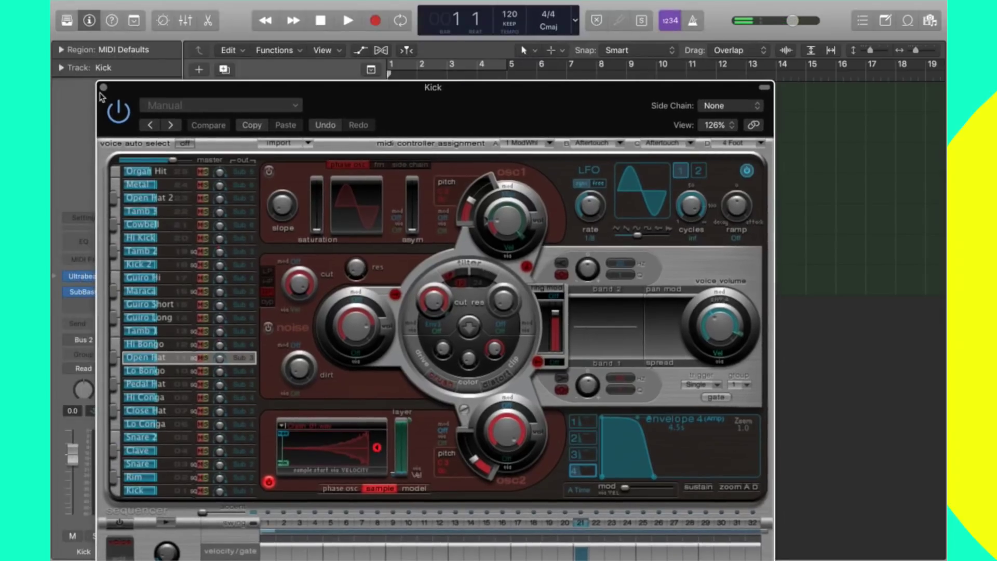
Step: Close Ultrabeat, enable the metronome and record a four-bar kick pattern on the Kick track
click(70, 20)
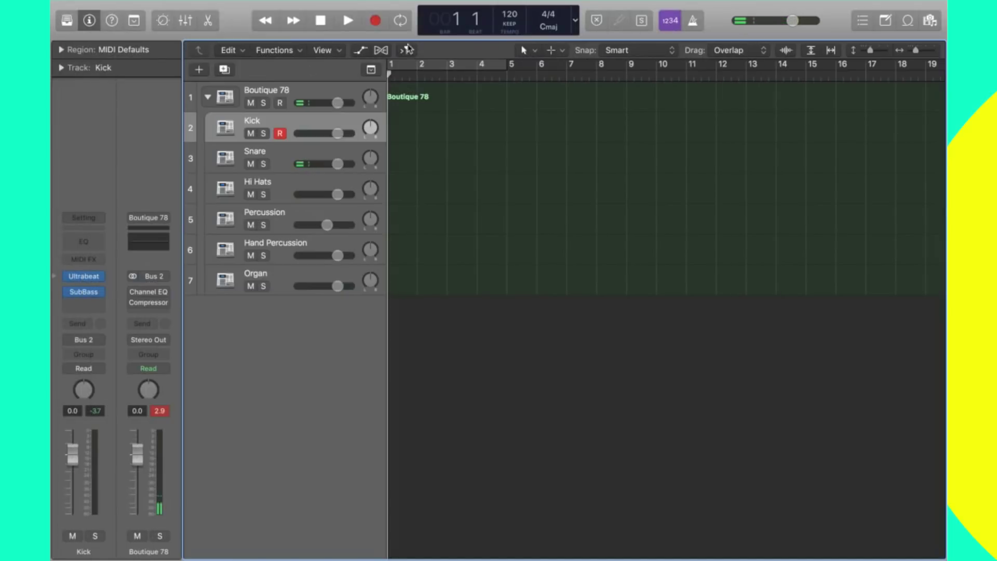
click(695, 22)
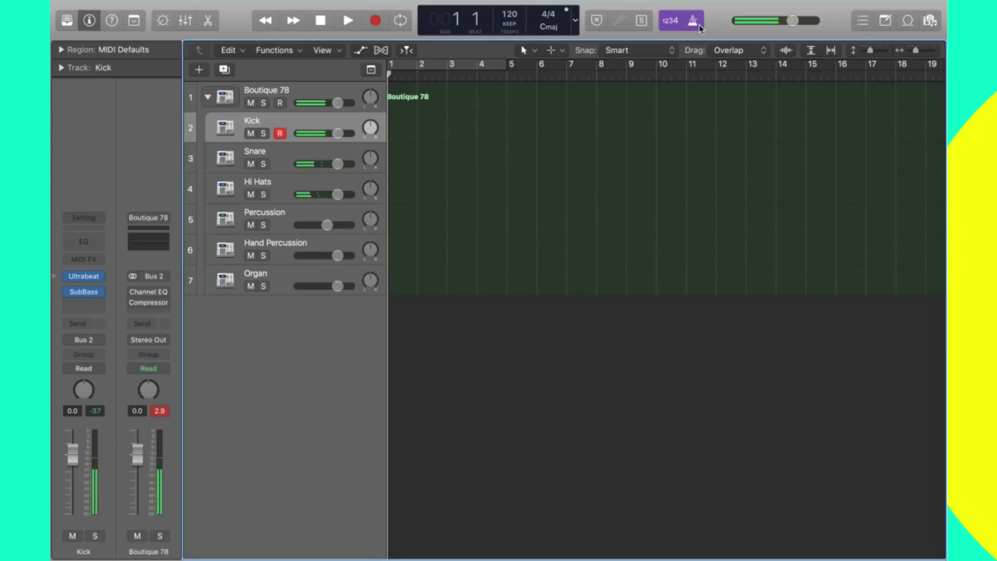
key(r)
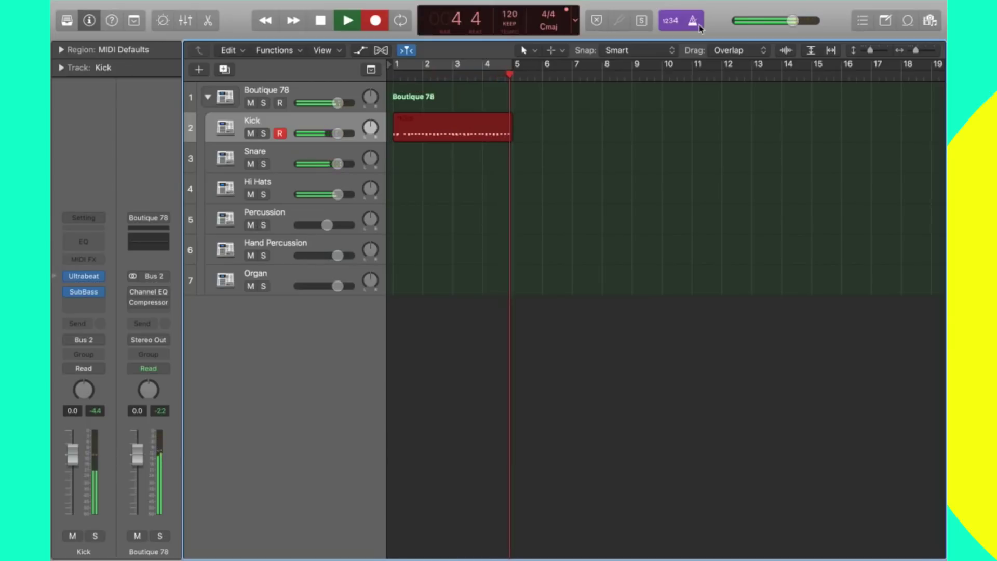
key(space)
key(Return)
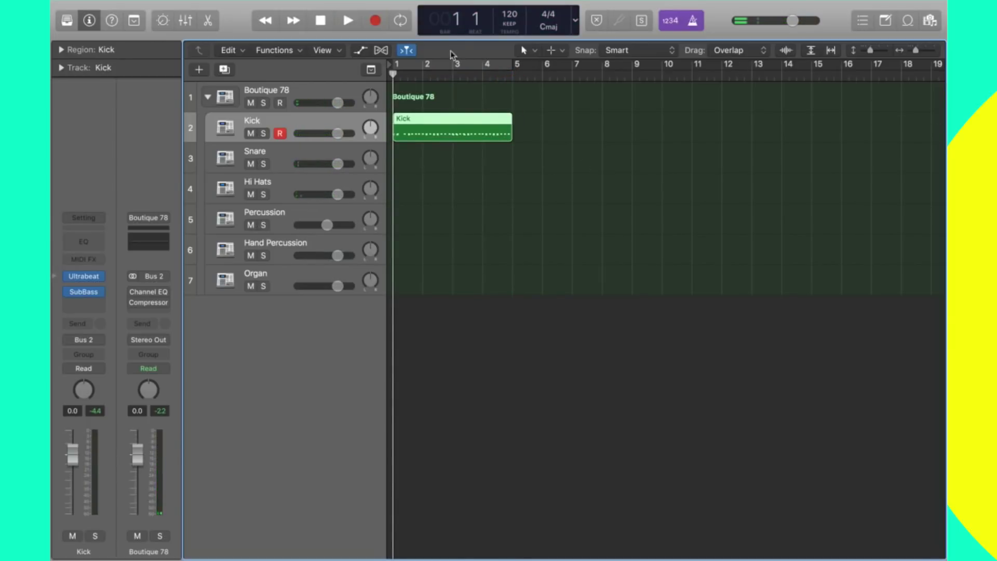
Step: Turn on cycle mode over bars 1 to 5 and play back the kick pattern
click(444, 62)
key(space)
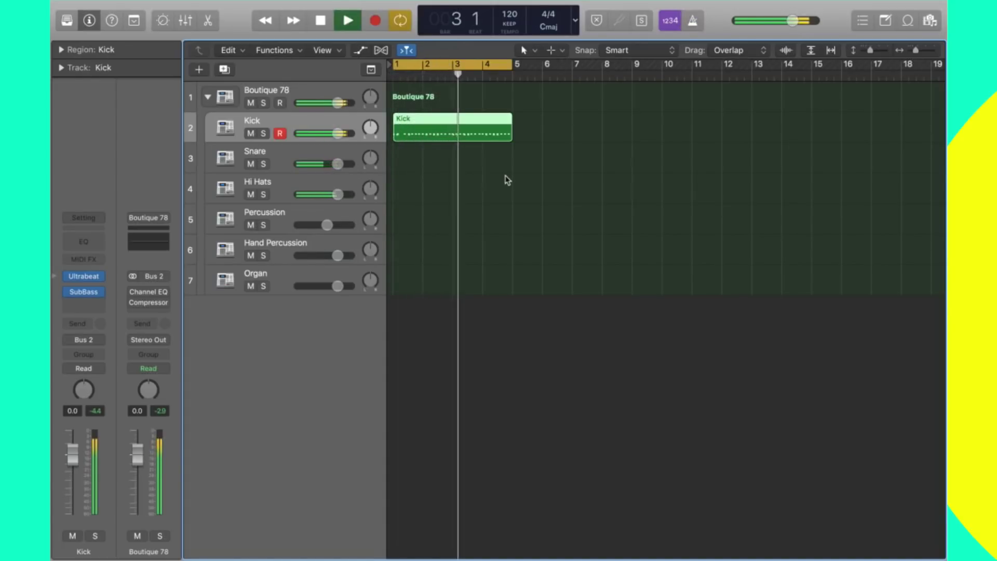
key(space)
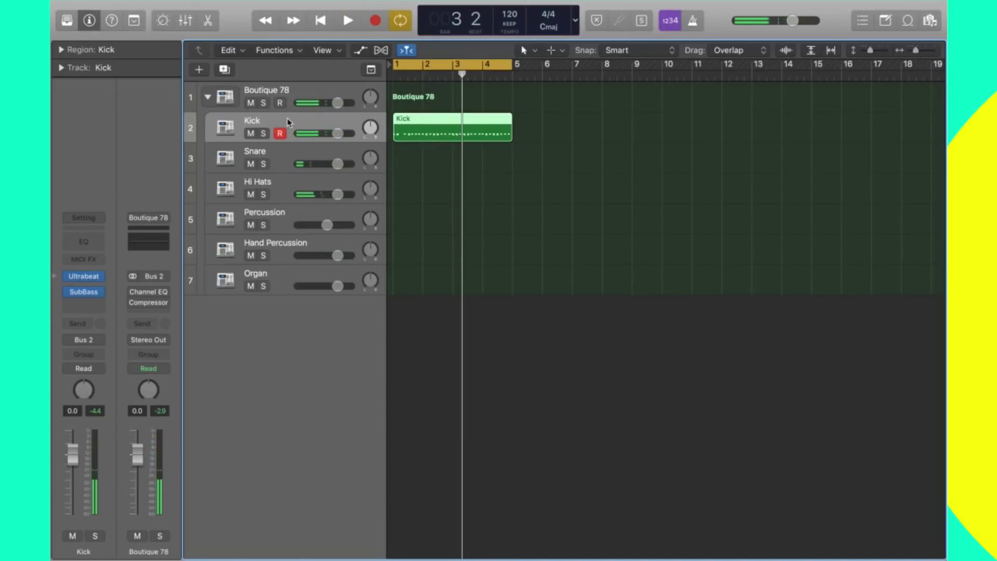
Step: Step through the Snare, Hi Hats and Percussion tracks, then reselect the Kick track at bar 1
click(278, 168)
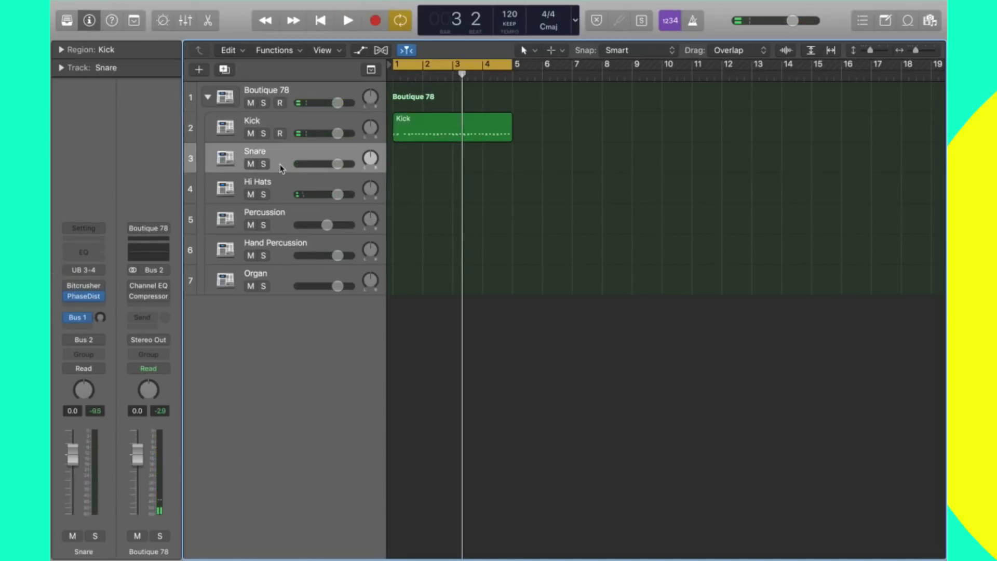
click(282, 188)
click(285, 223)
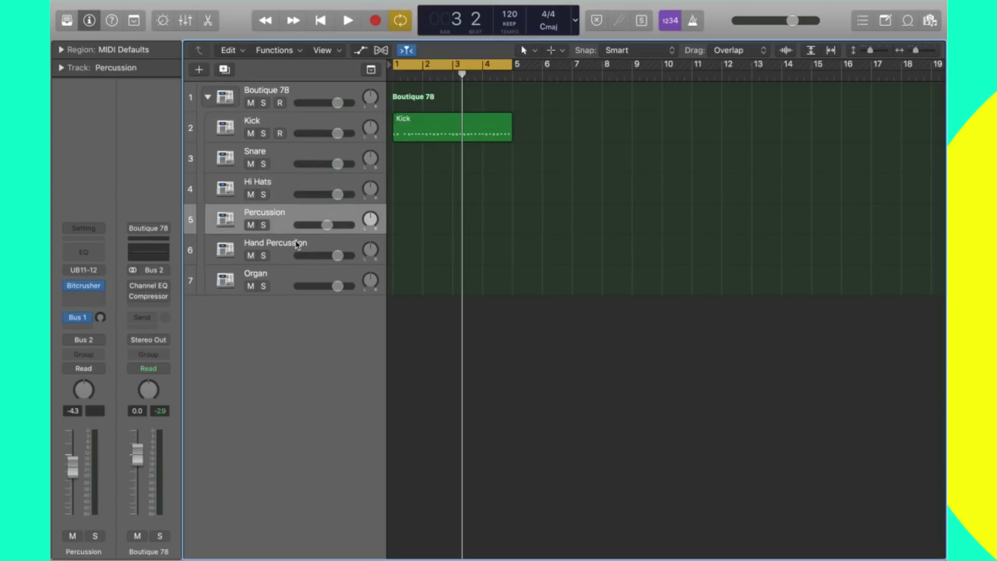
key(Return)
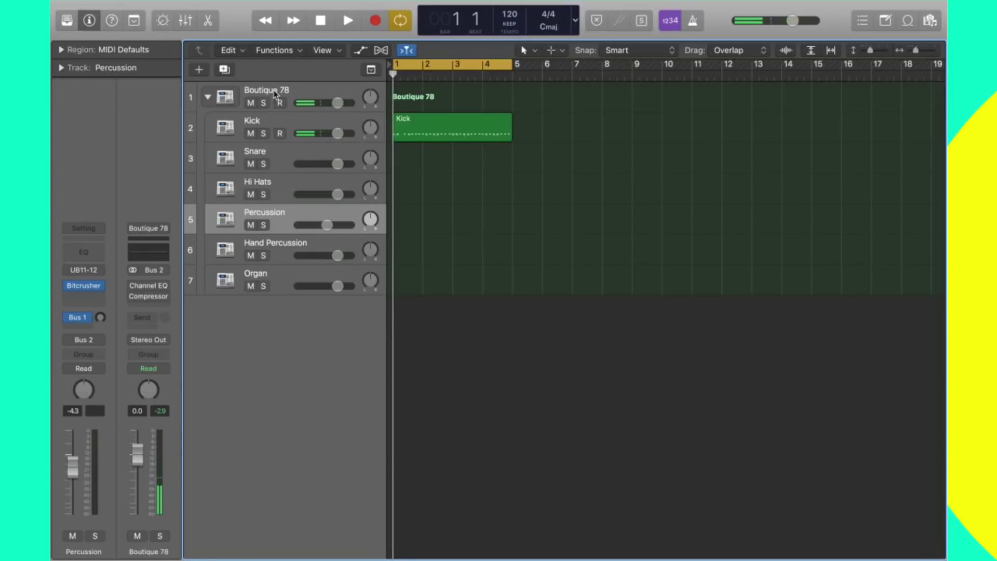
click(296, 102)
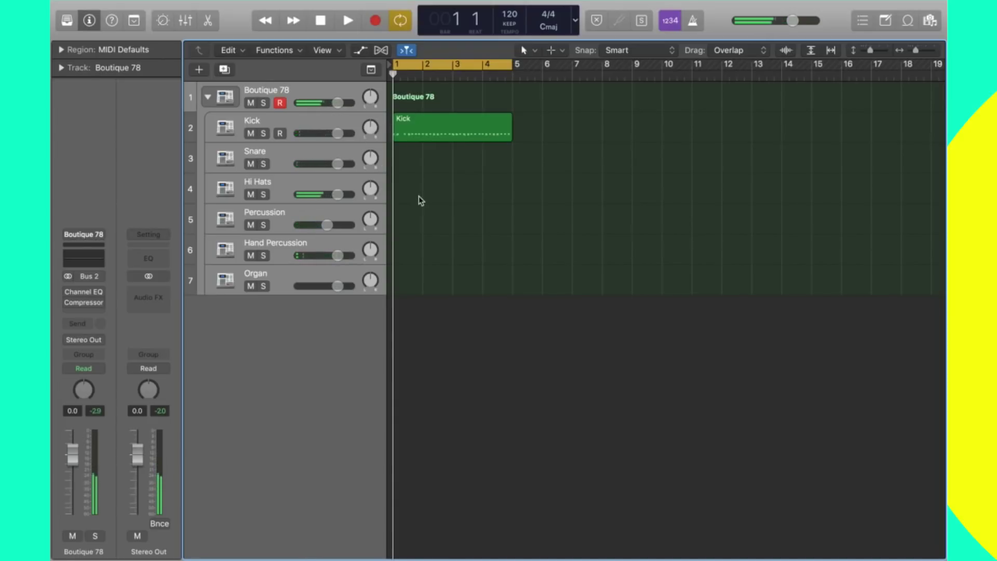
click(338, 123)
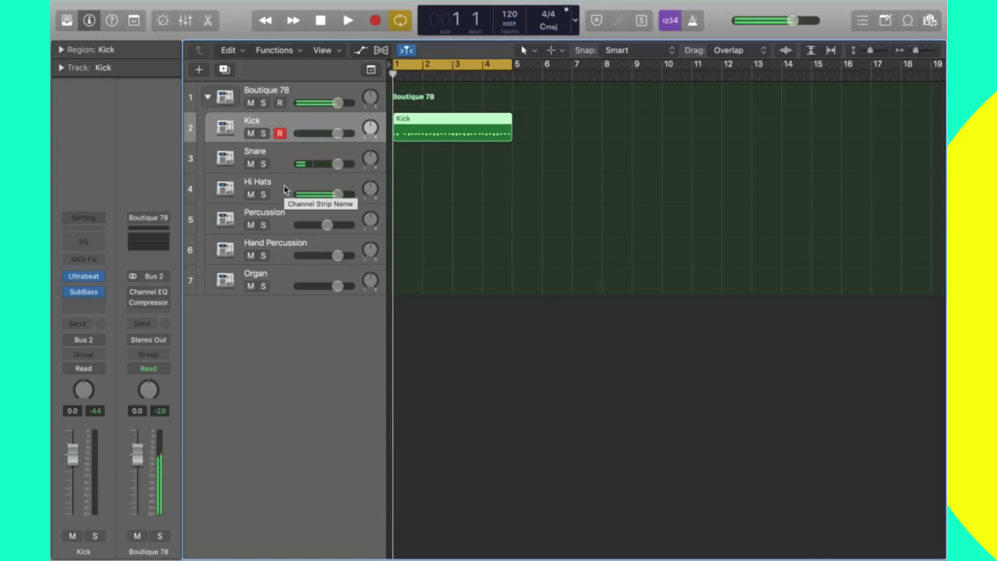
Step: Pan the Hi Hats channel strip to -2 and select the Hi Hats track
drag(372, 194, 372, 188)
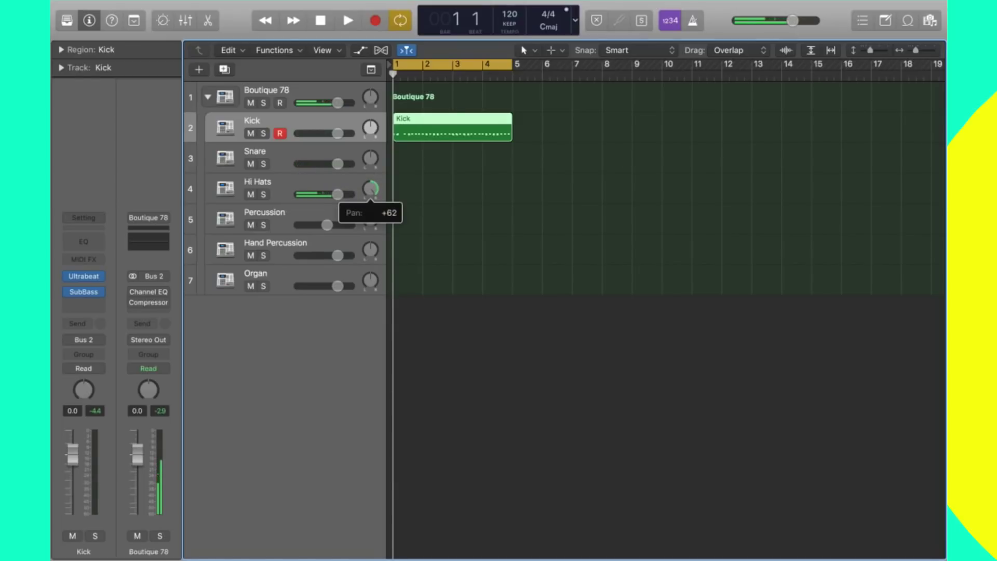
mouse_move(372, 188)
mouse_down()
mouse_move(372, 216)
mouse_move(372, 203)
mouse_up()
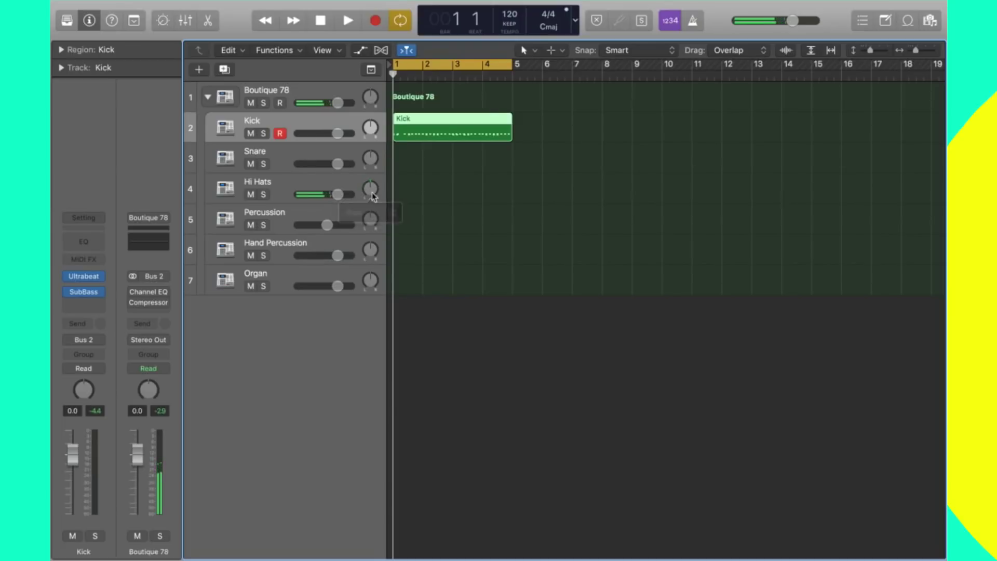
click(299, 186)
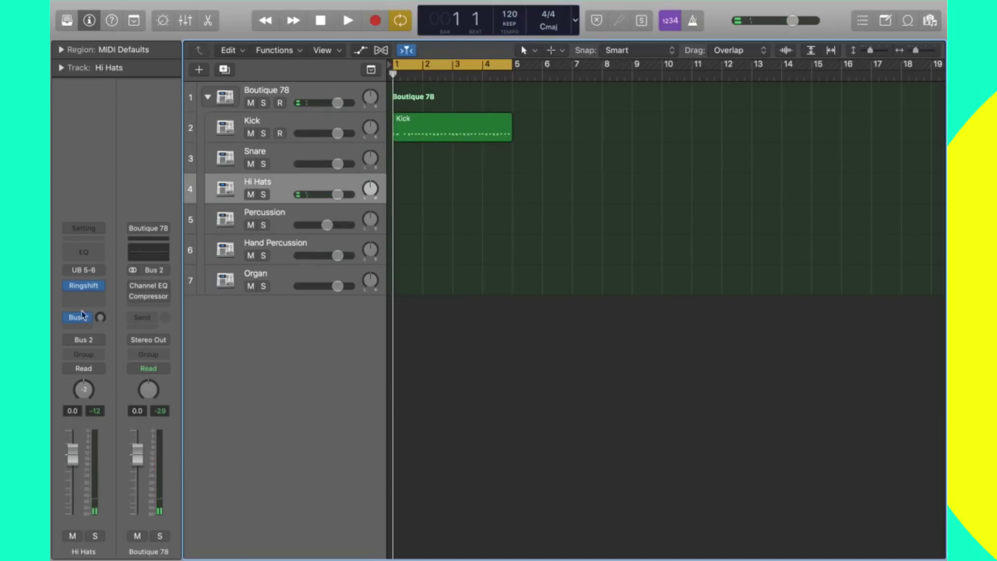
Step: Insert ChromaVerb after Ringshift on the Hi Hats strip, then select the Kick track
click(92, 298)
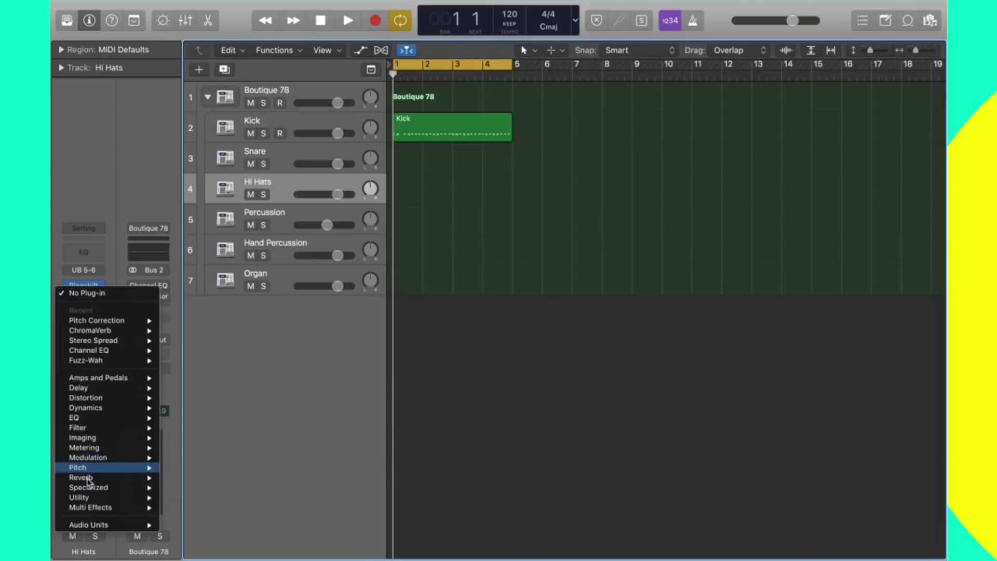
mouse_move(88, 479)
key(Escape)
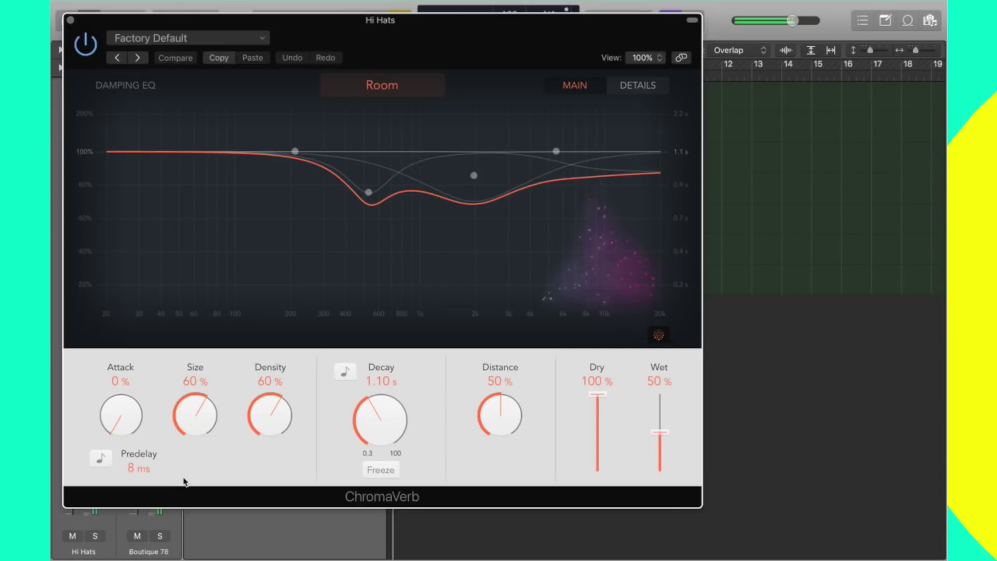
click(70, 20)
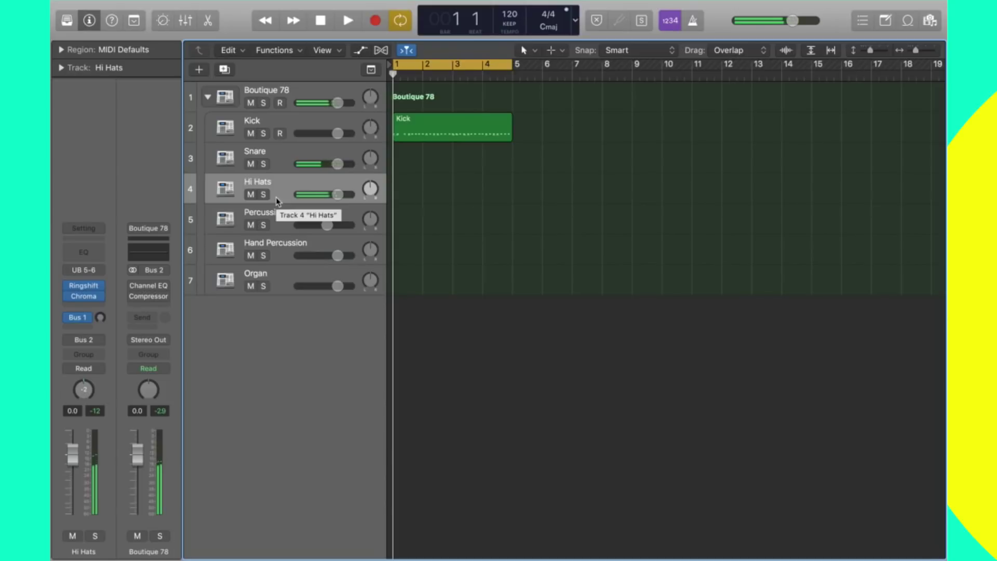
click(307, 128)
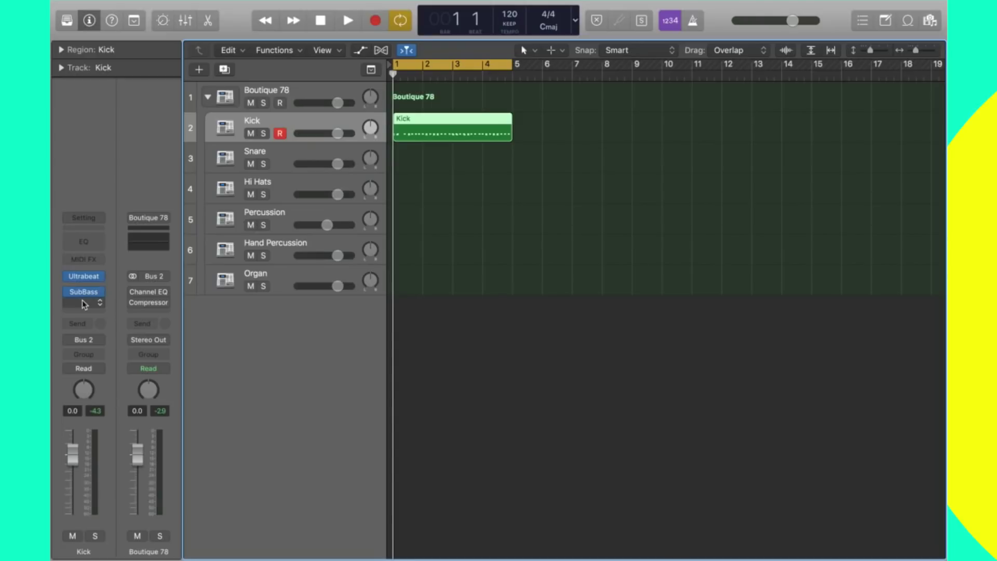
Step: Rename the Boutique 78 track stack to 'DRUM KIT' and select the Kick region
click(437, 239)
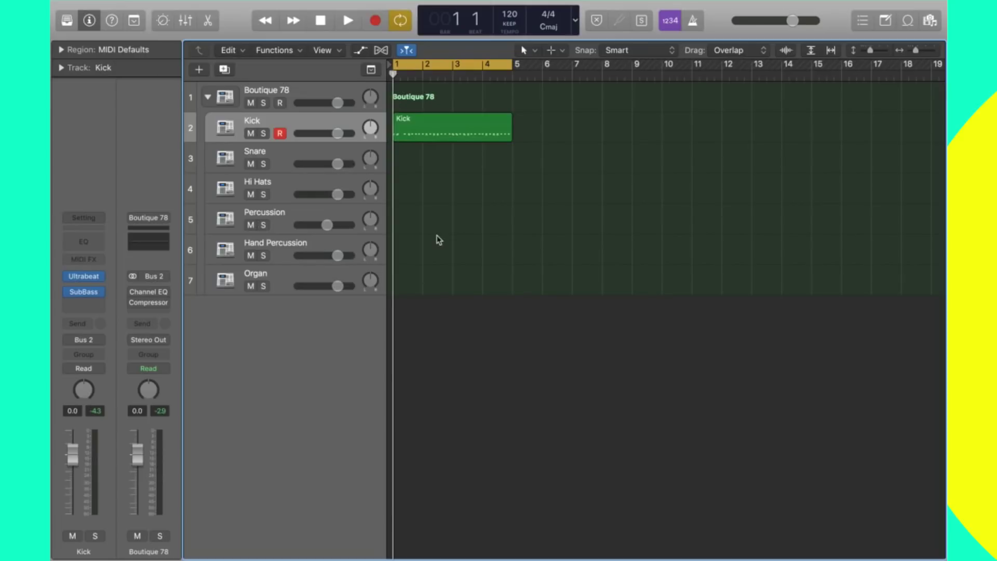
double_click(285, 90)
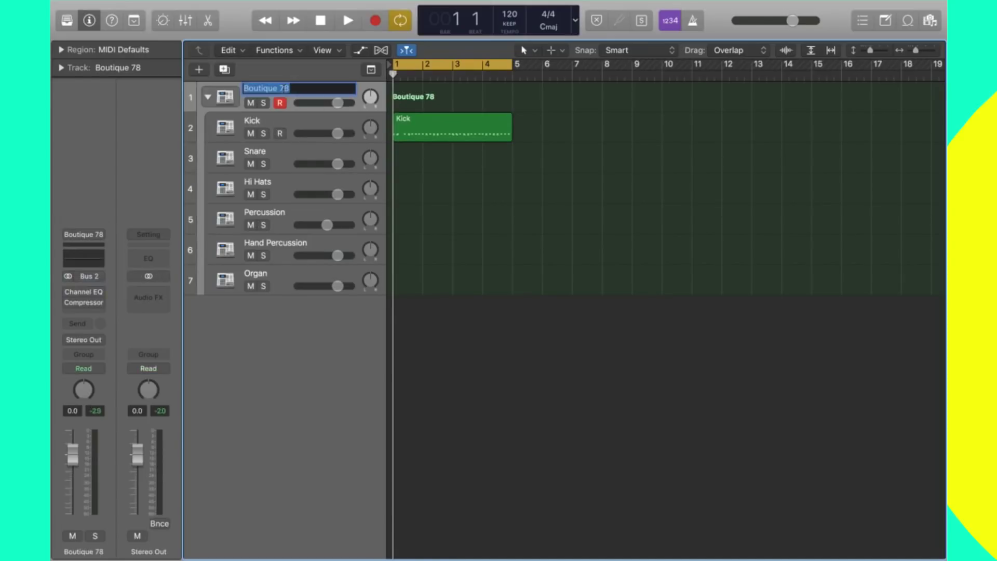
text(DRUM KIT)
key(Return)
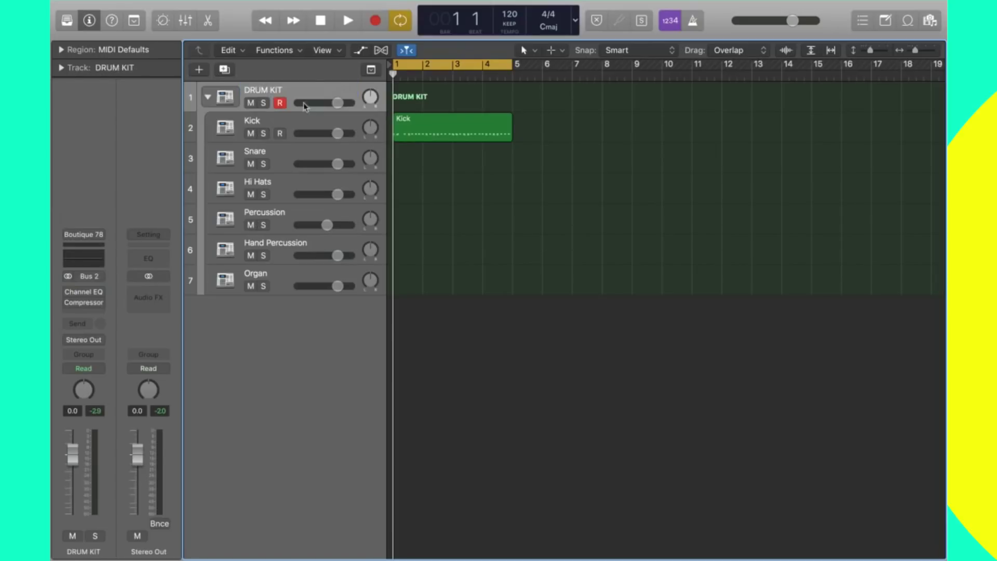
click(452, 132)
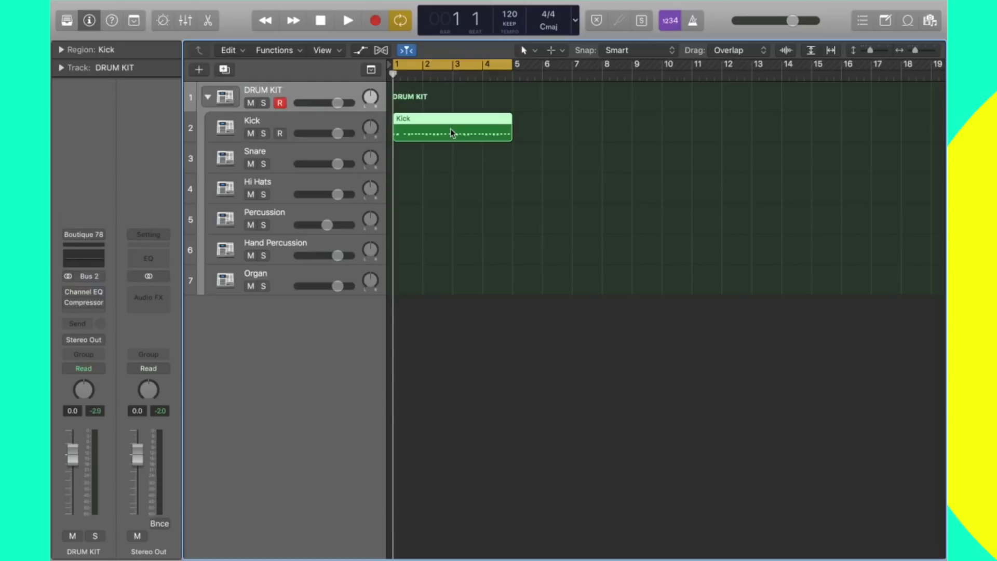
Step: Copy the Kick region down onto the Snare and Hi Hats tracks
double_click(451, 133)
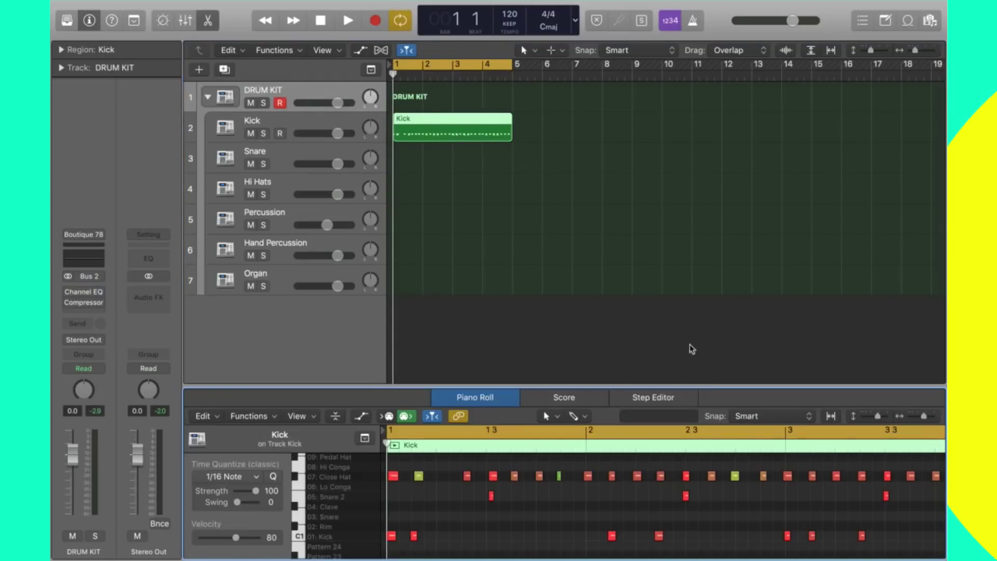
click(500, 183)
click(426, 132)
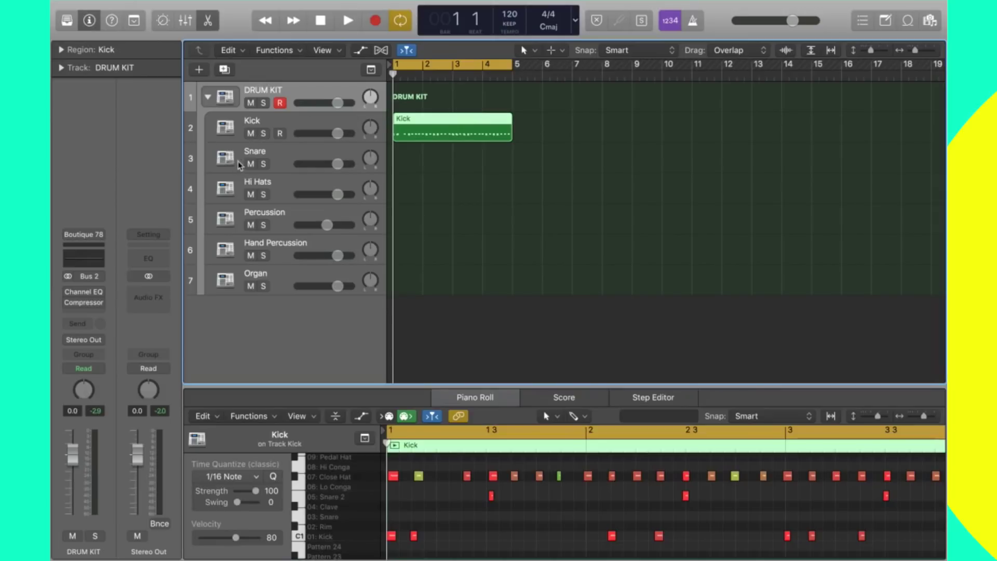
click(522, 202)
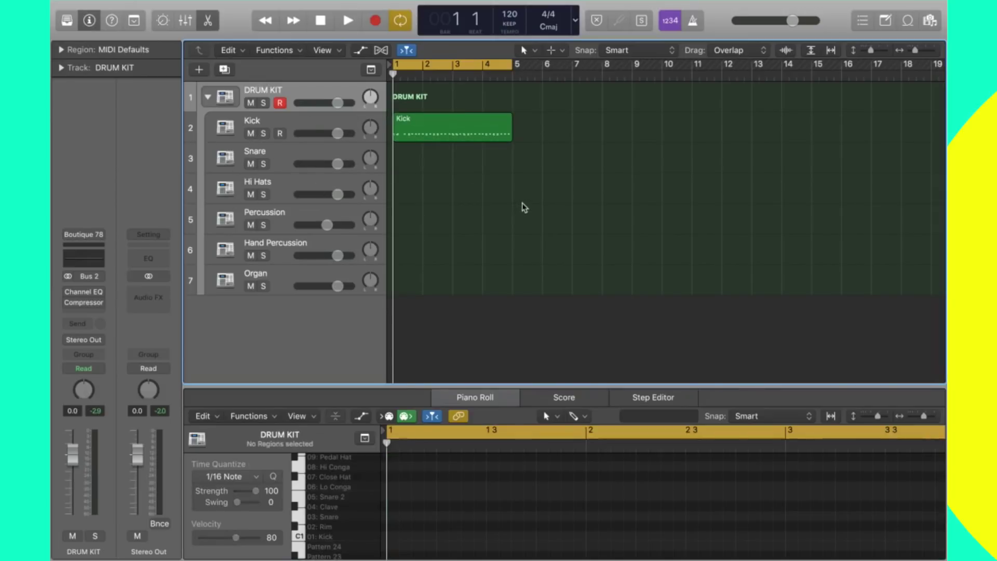
click(481, 134)
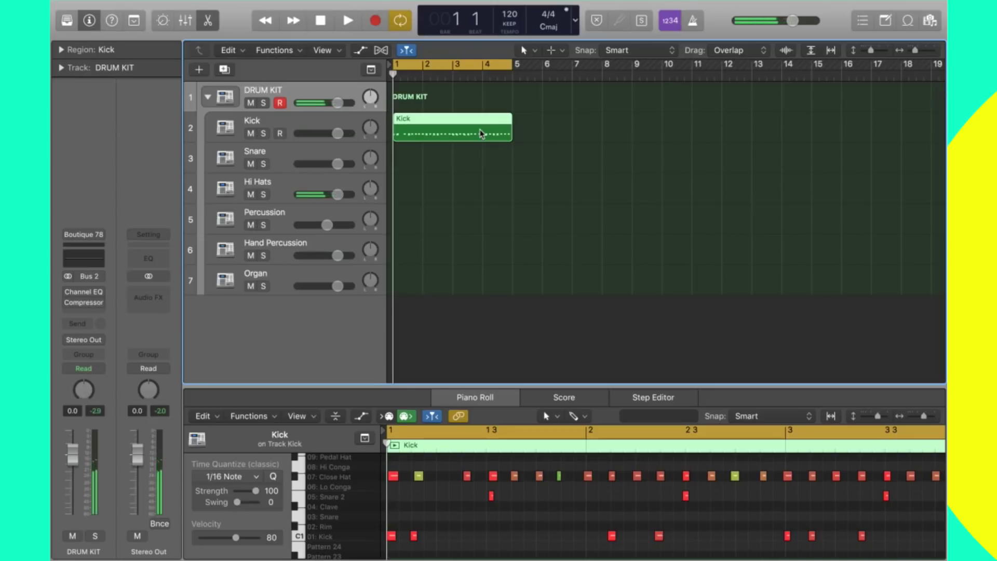
click(491, 191)
click(419, 133)
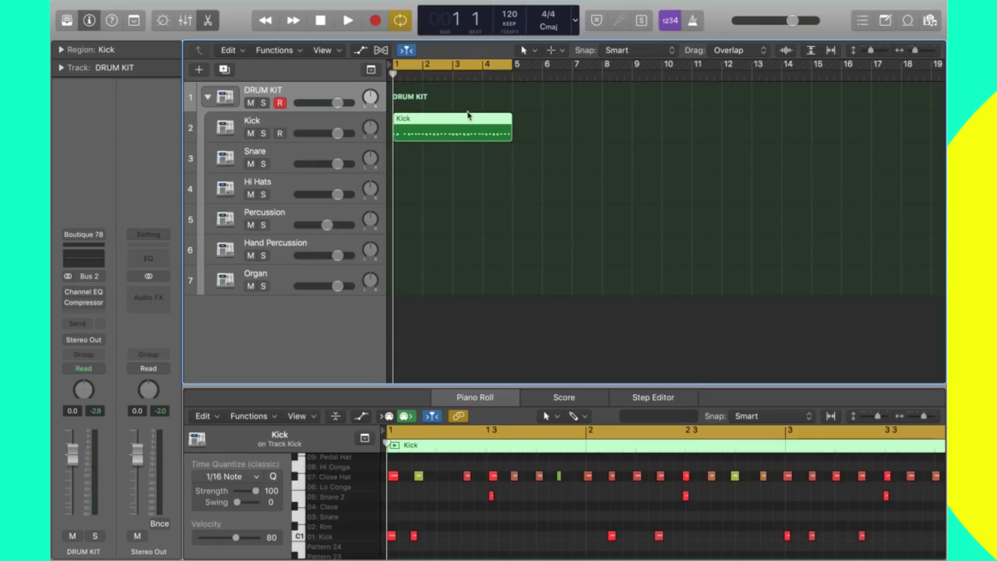
drag(464, 120, 441, 175)
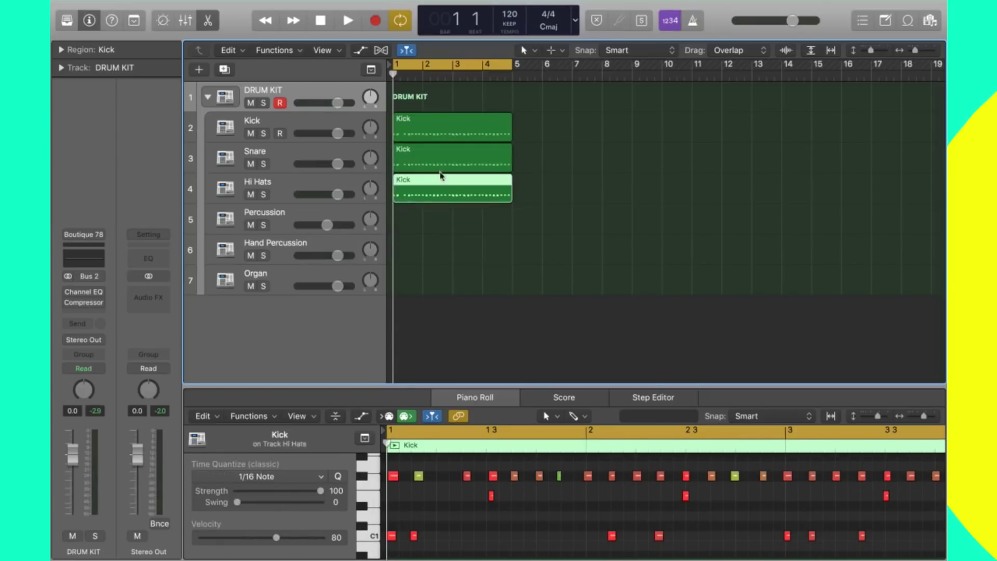
Step: Delete the hi-hat and C1 kick notes from the Snare copy, leaving only snare notes
key(e)
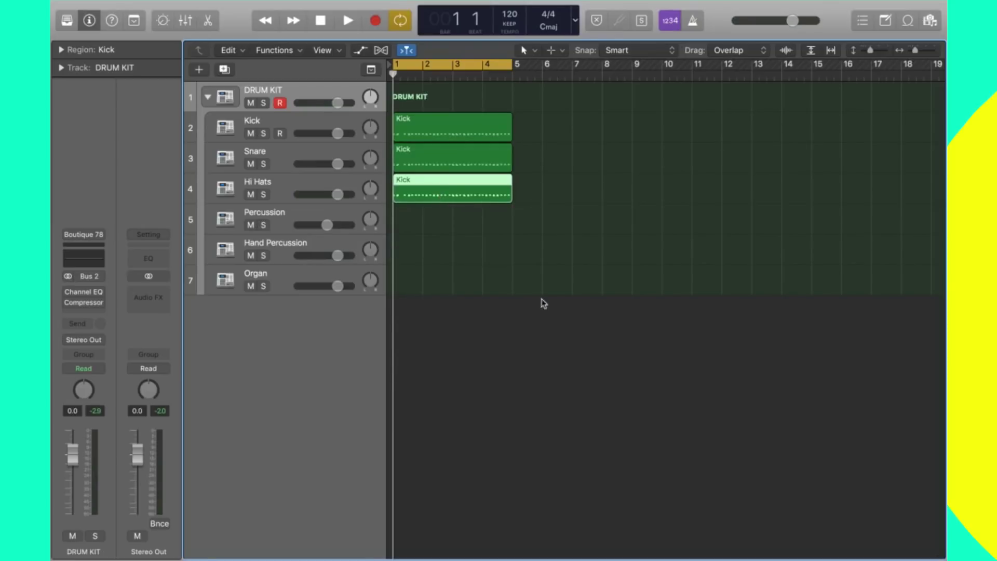
double_click(425, 188)
drag(563, 530, 390, 499)
click(522, 230)
click(479, 170)
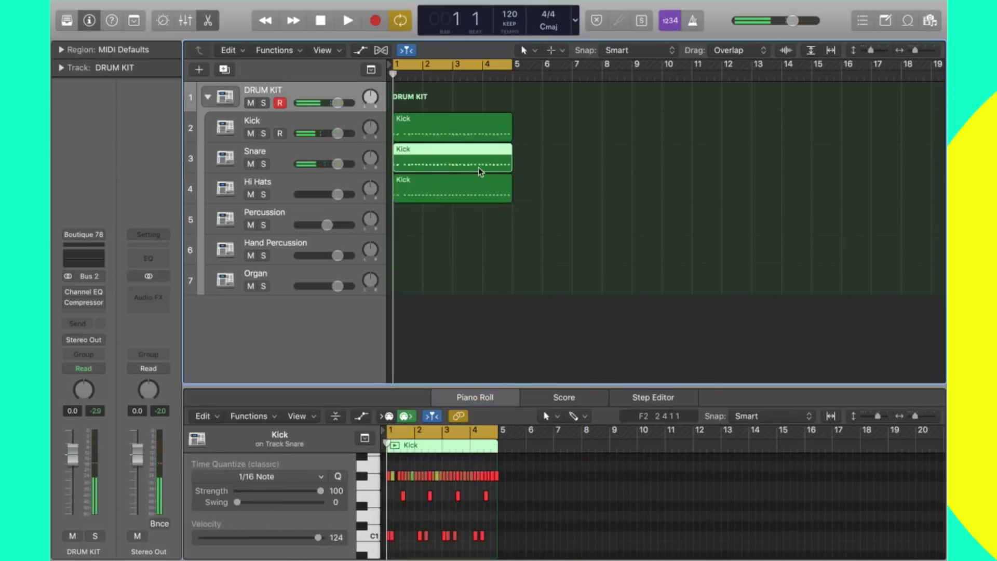
click(519, 474)
click(486, 496)
drag(531, 485, 450, 460)
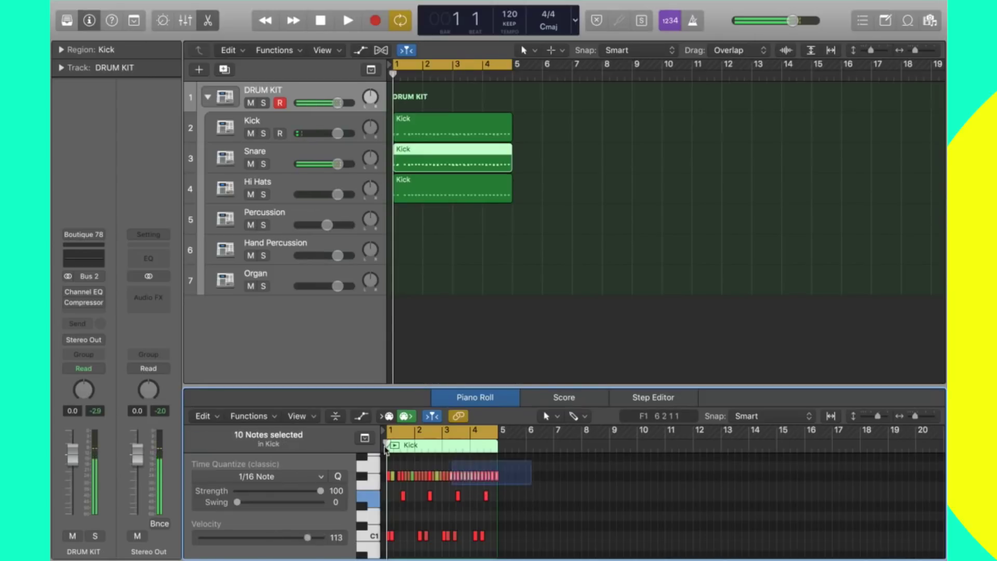
drag(385, 448, 385, 448)
key(Delete)
drag(535, 517, 382, 559)
key(Delete)
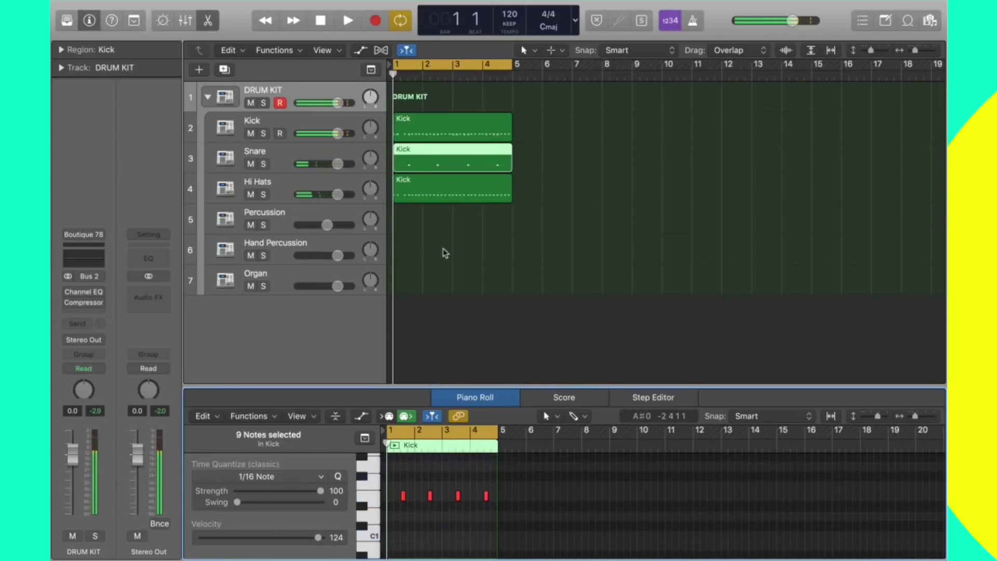
Step: Delete the hi-hat and Snare 2 rows from the Kick region, then collapse the DRUM KIT stack
drag(469, 127, 514, 281)
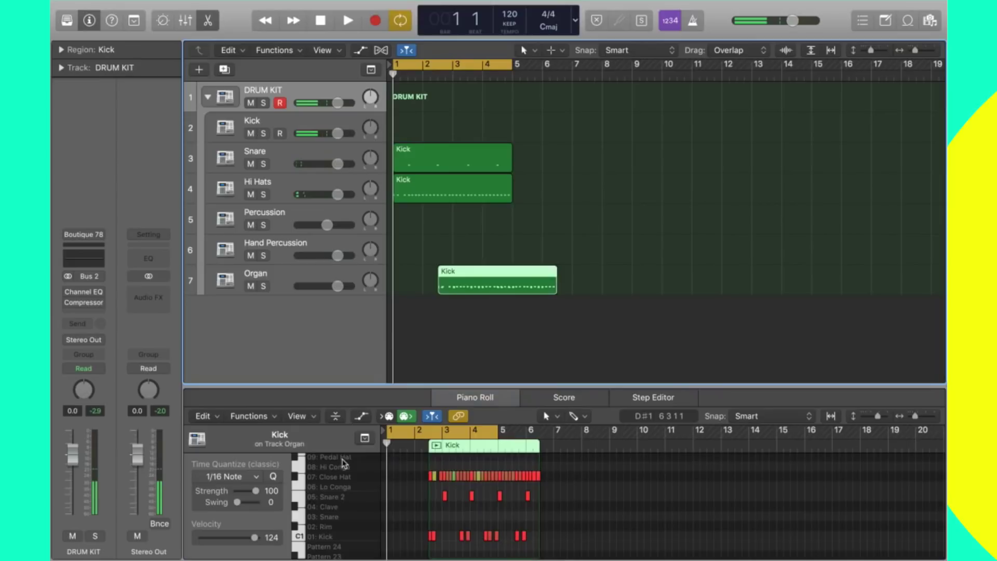
click(612, 278)
key(super+z)
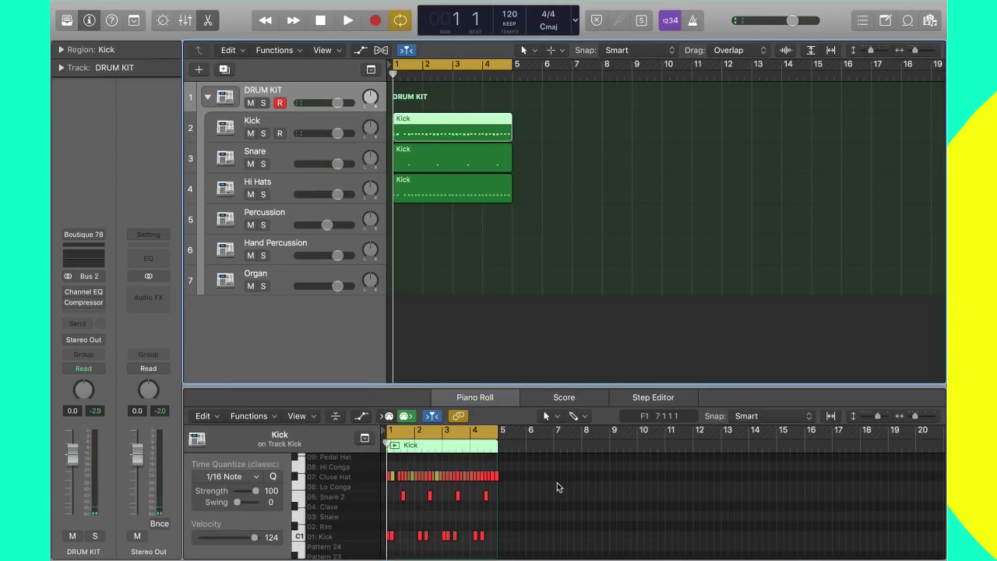
drag(542, 514, 339, 473)
key(Delete)
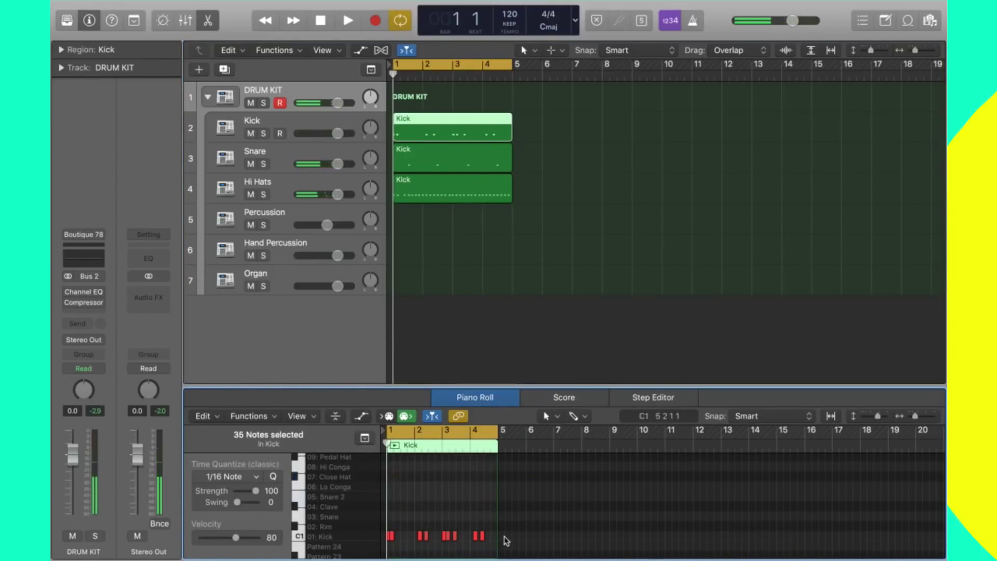
click(506, 326)
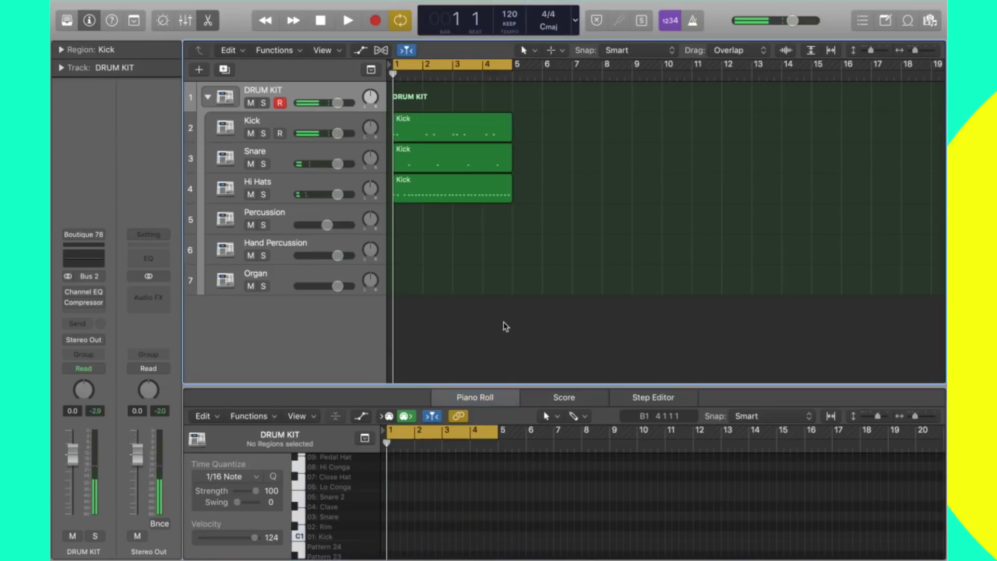
click(208, 97)
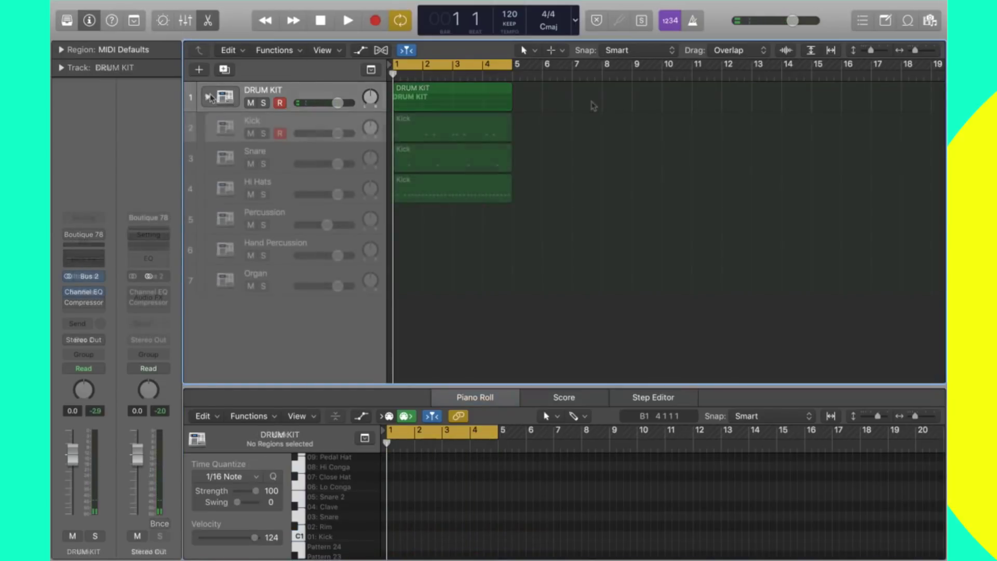